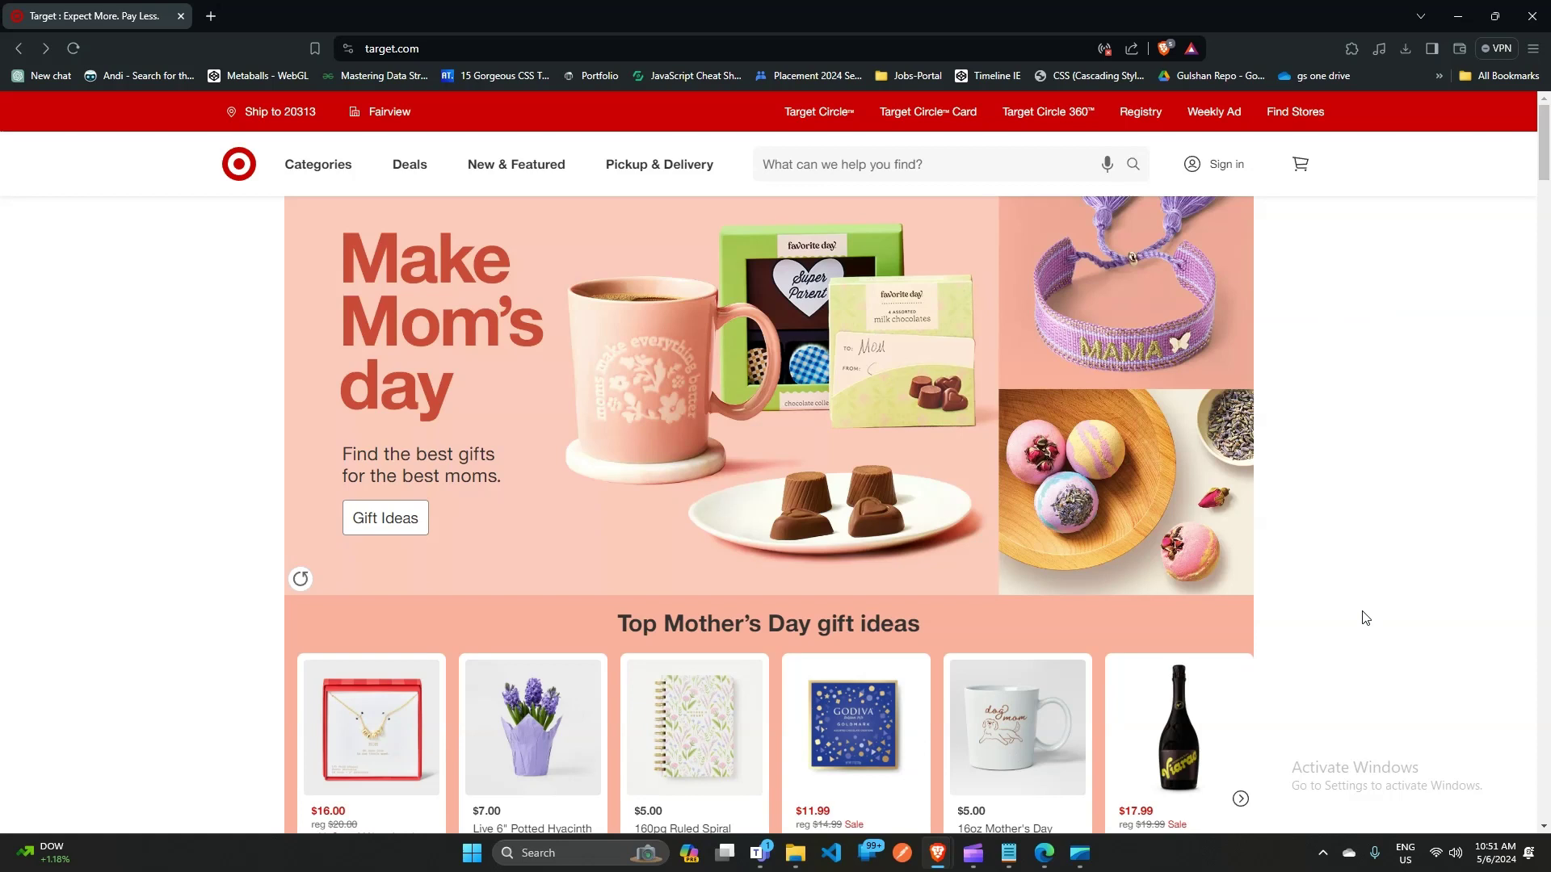
Switch Wi-Fi off and back on in Quick Settings, then reload target.com
click(1435, 854)
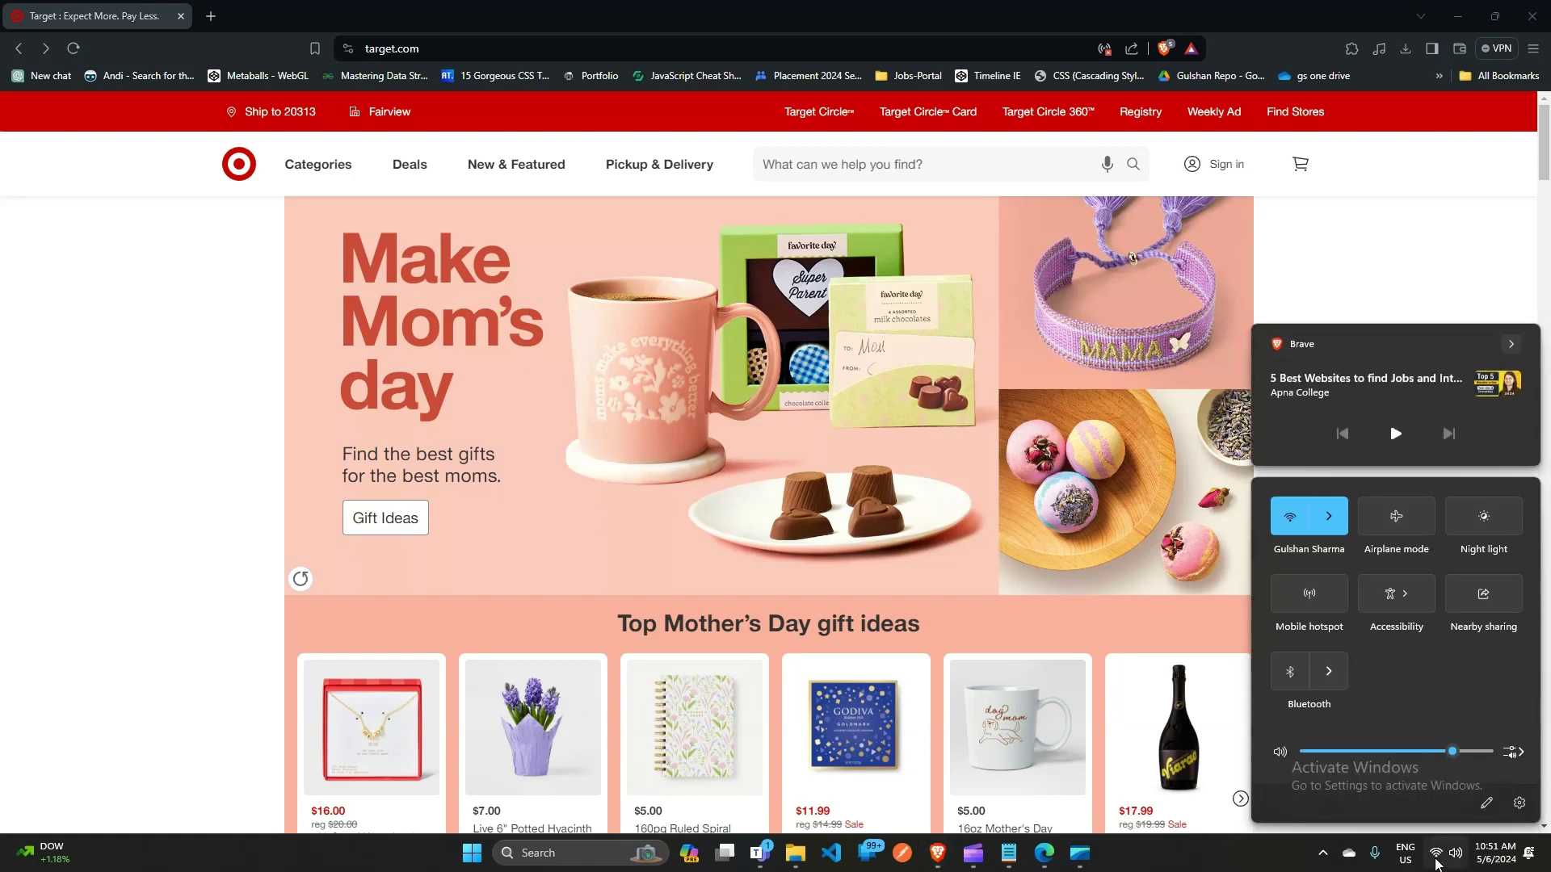
click(1290, 519)
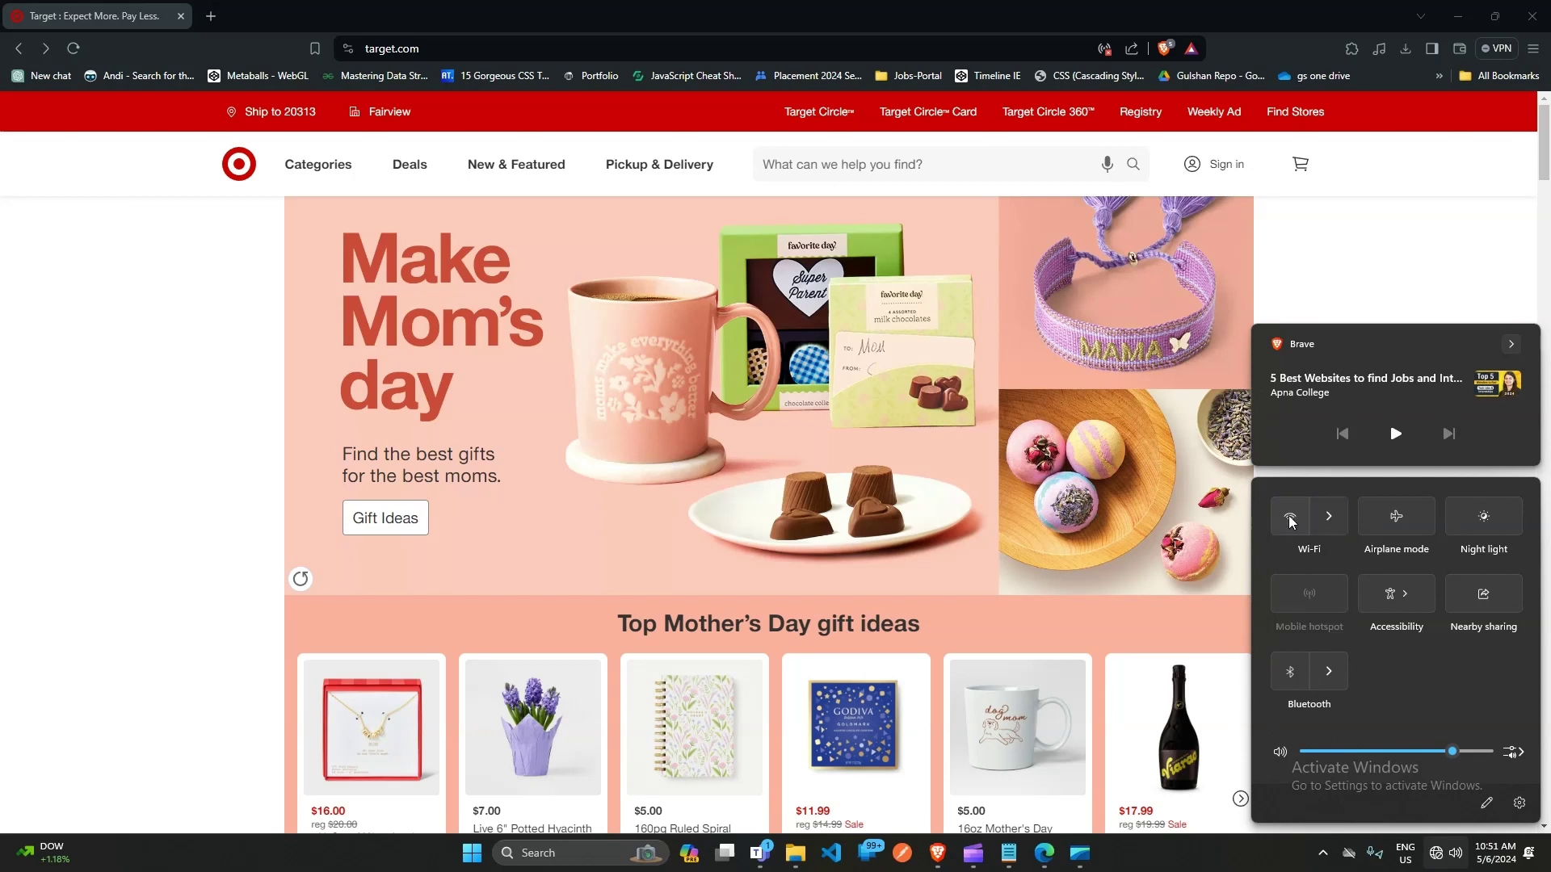
click(1291, 519)
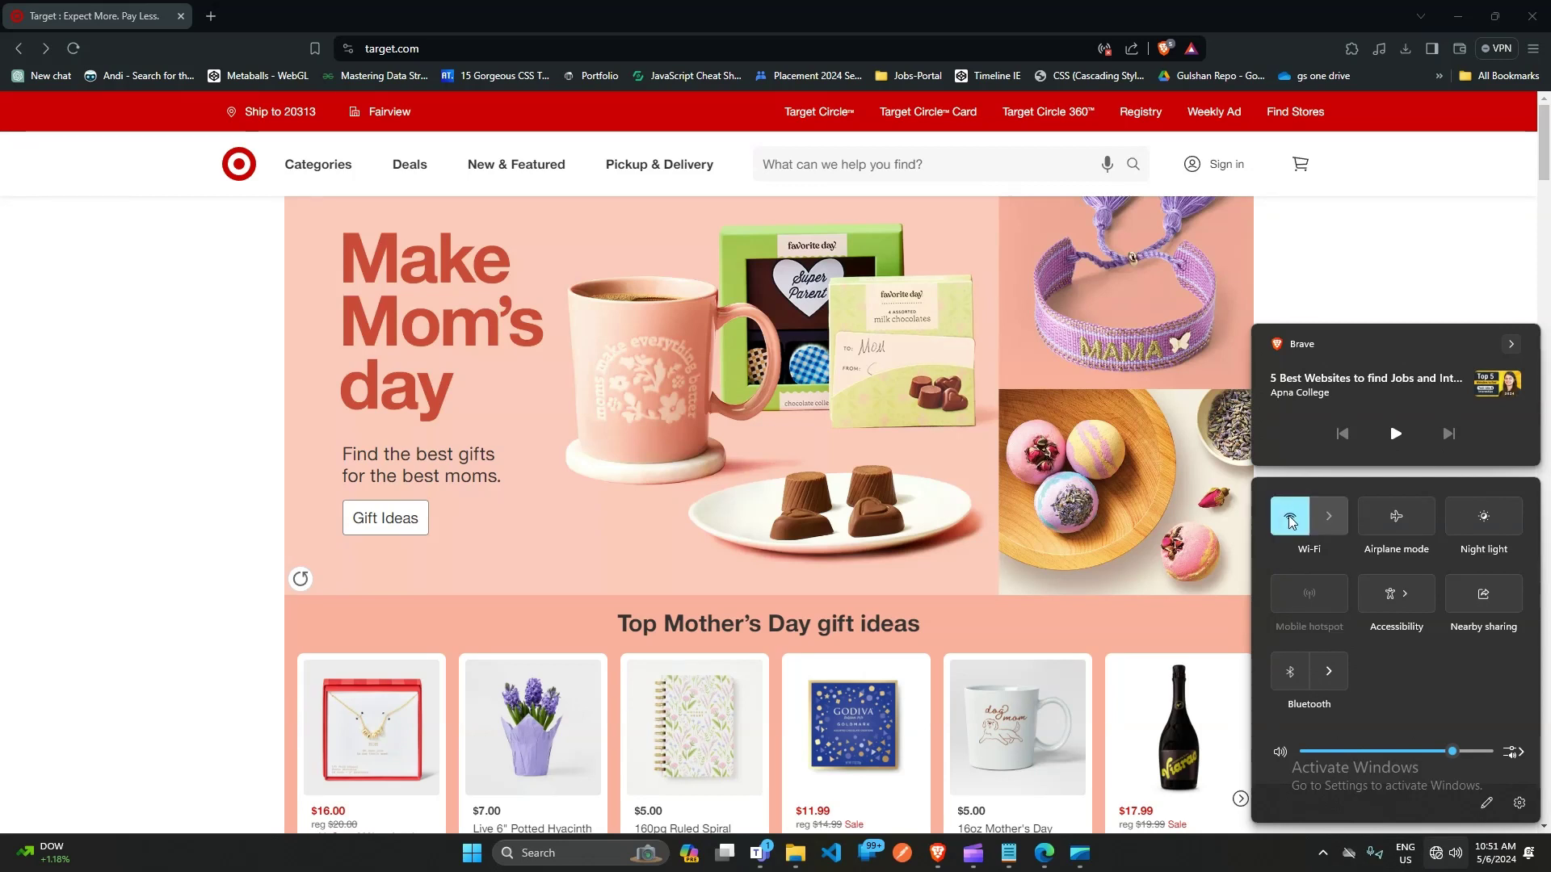
click(1187, 643)
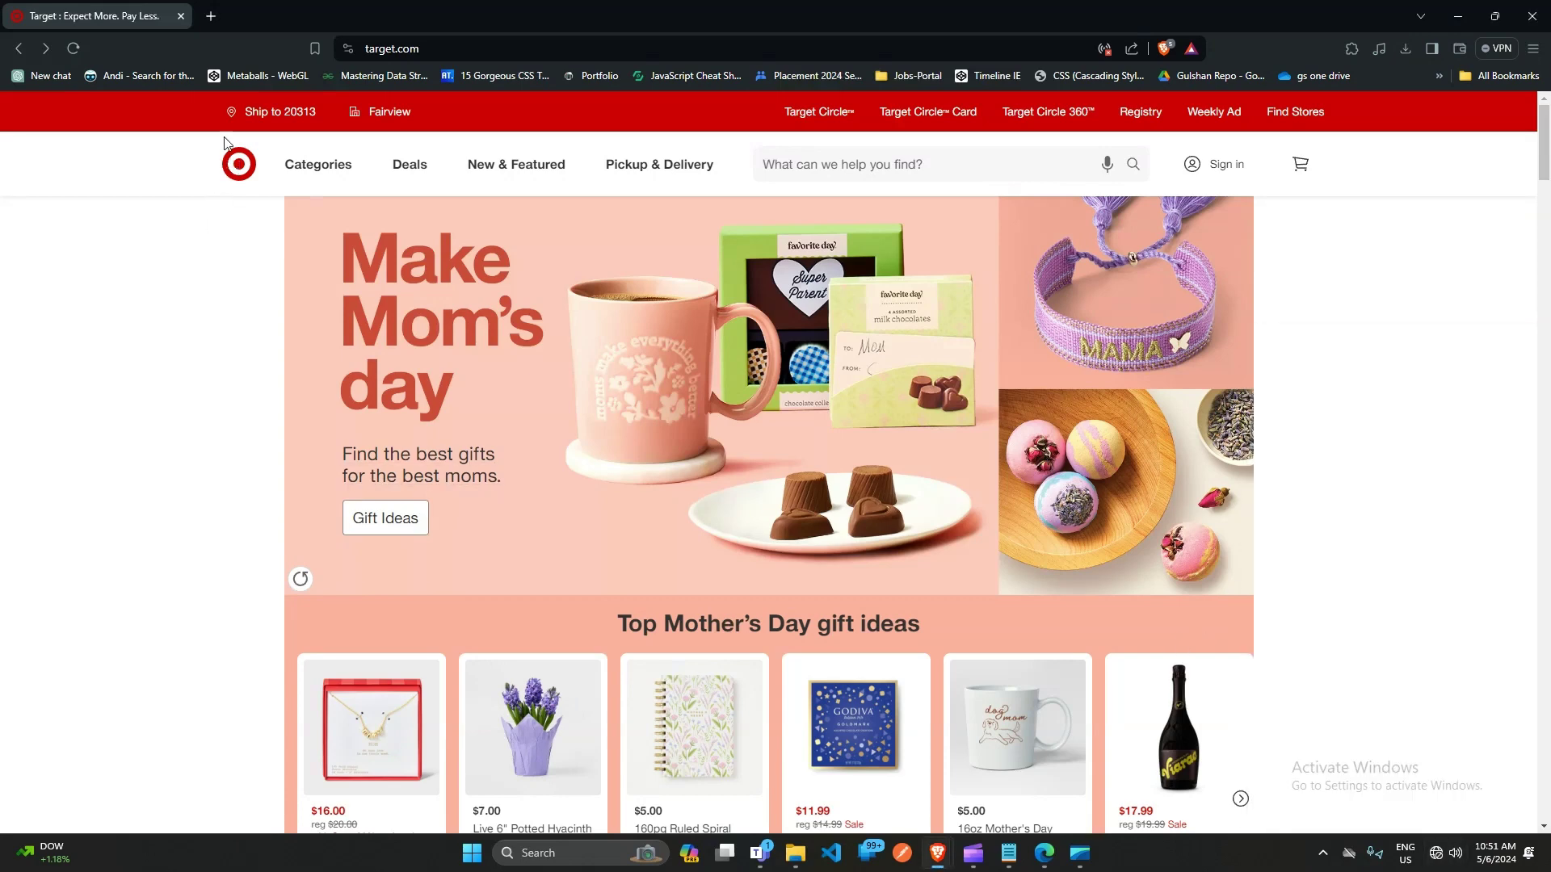
click(73, 47)
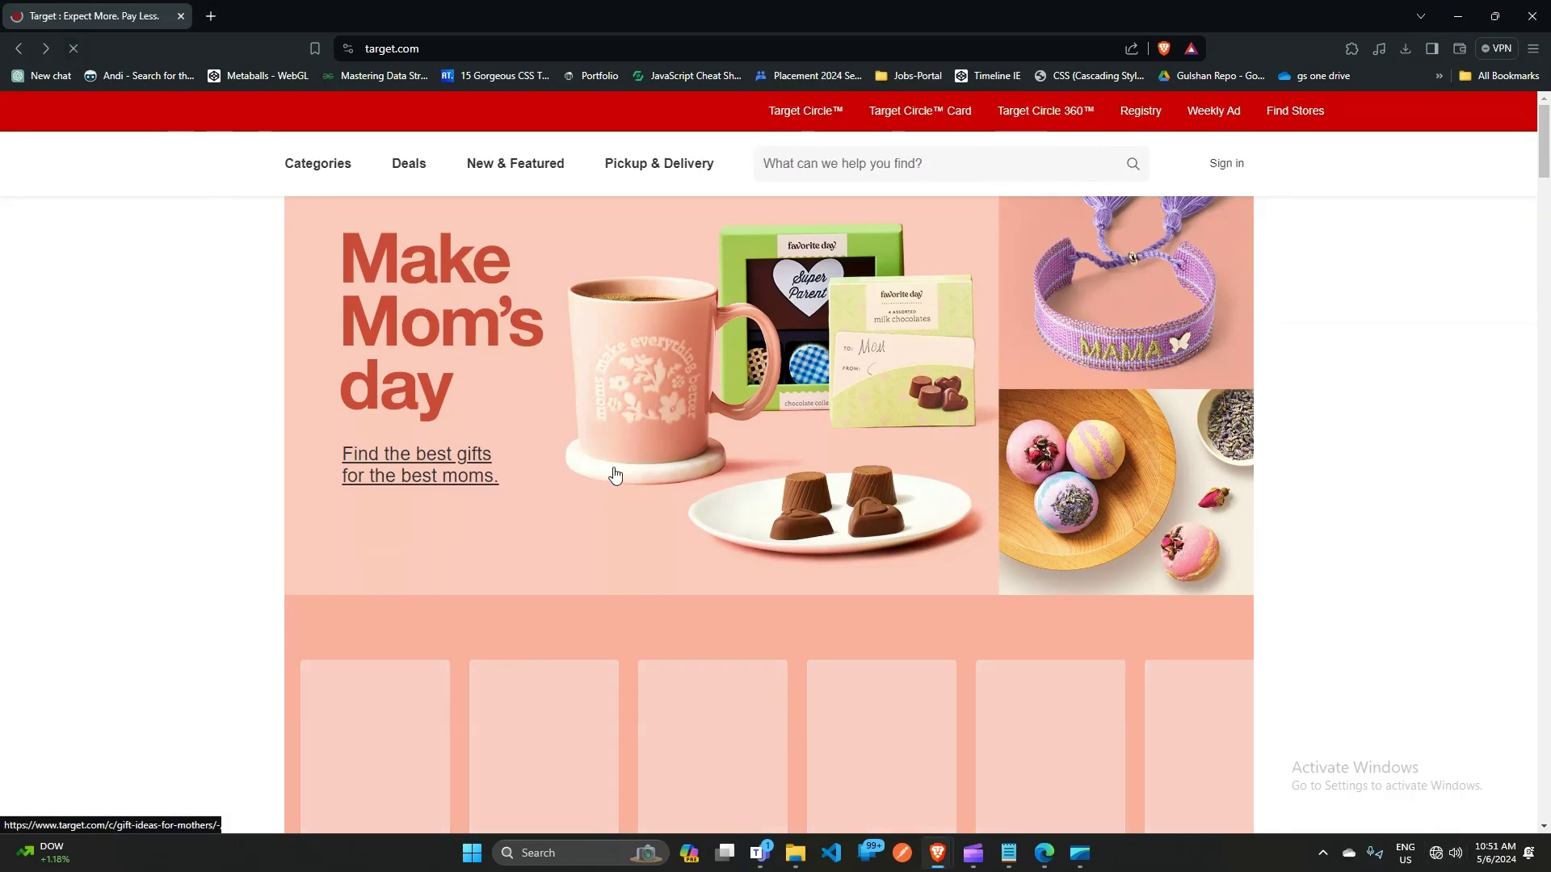
scroll(748, 519, down, 5)
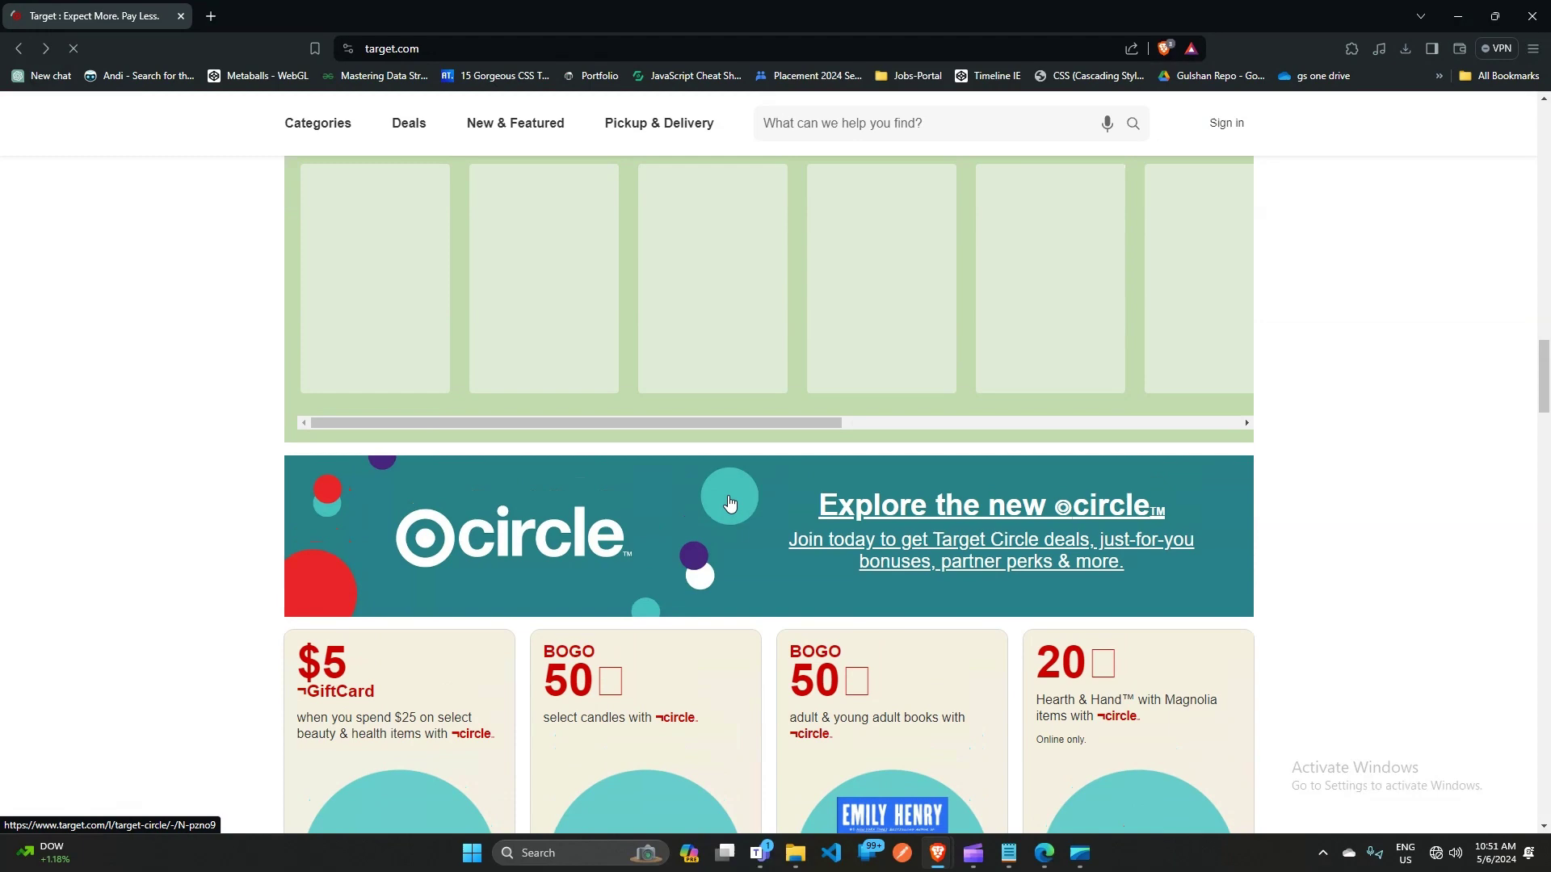
Load speedtest.net in a new tab and start the speed test
click(210, 15)
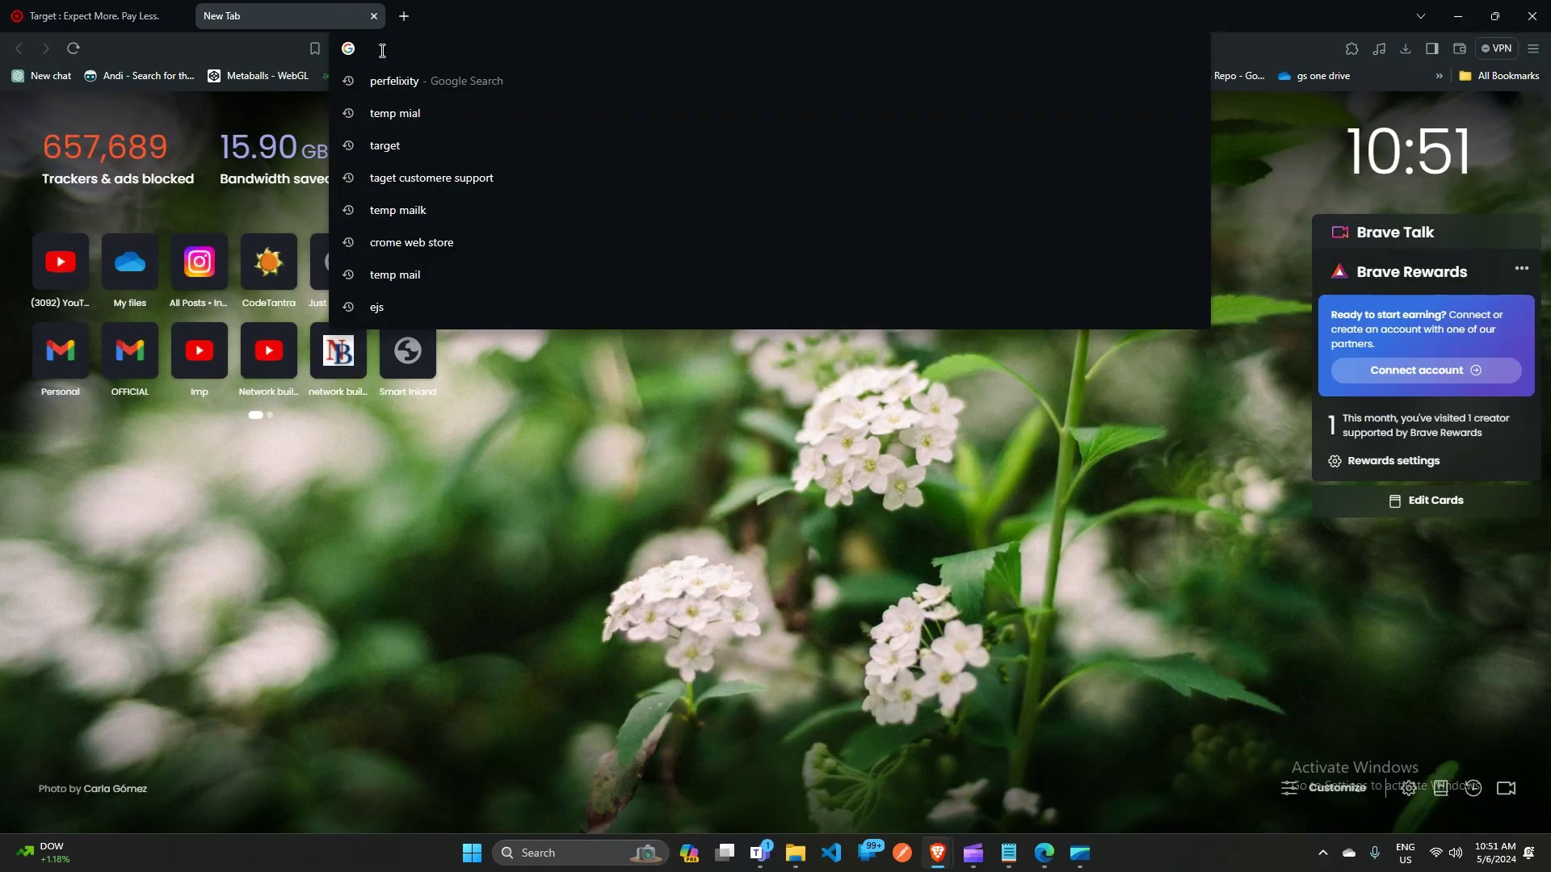
text(speedtest.net)
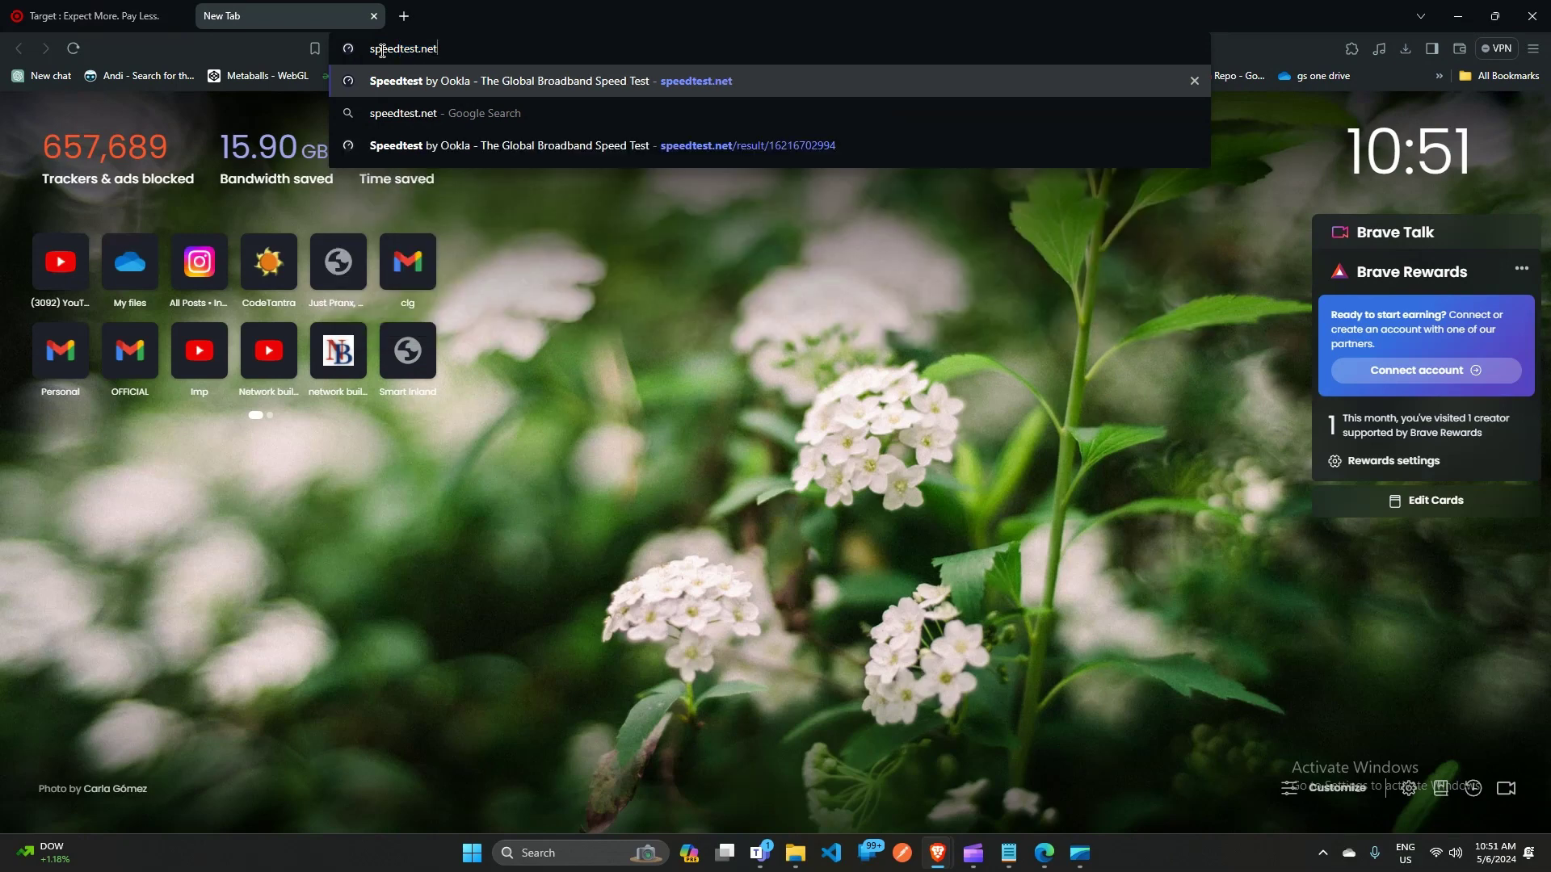
key(Return)
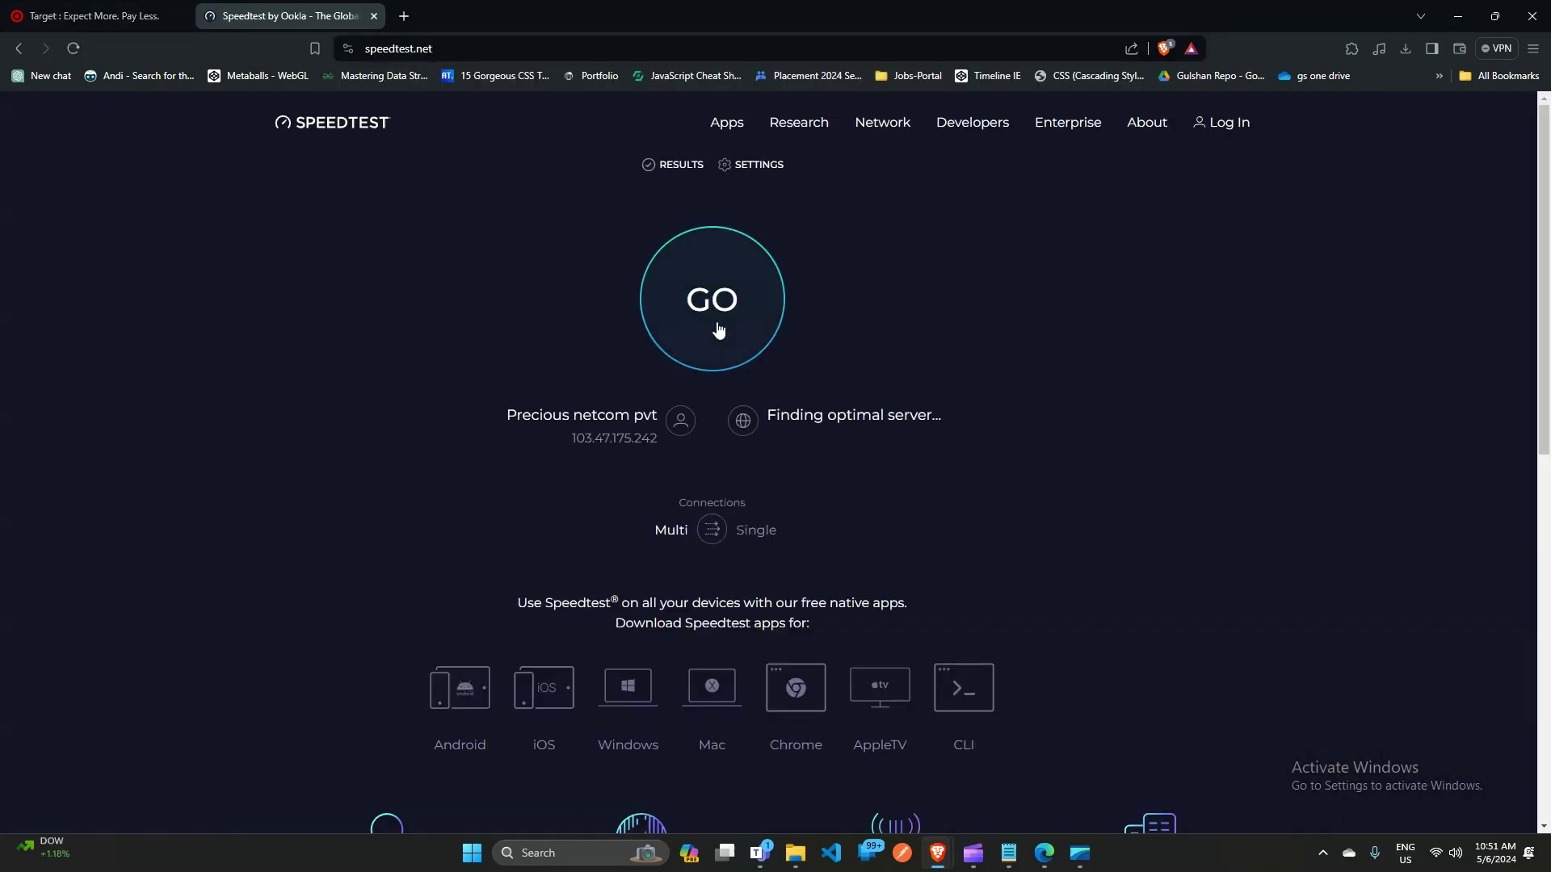
click(720, 311)
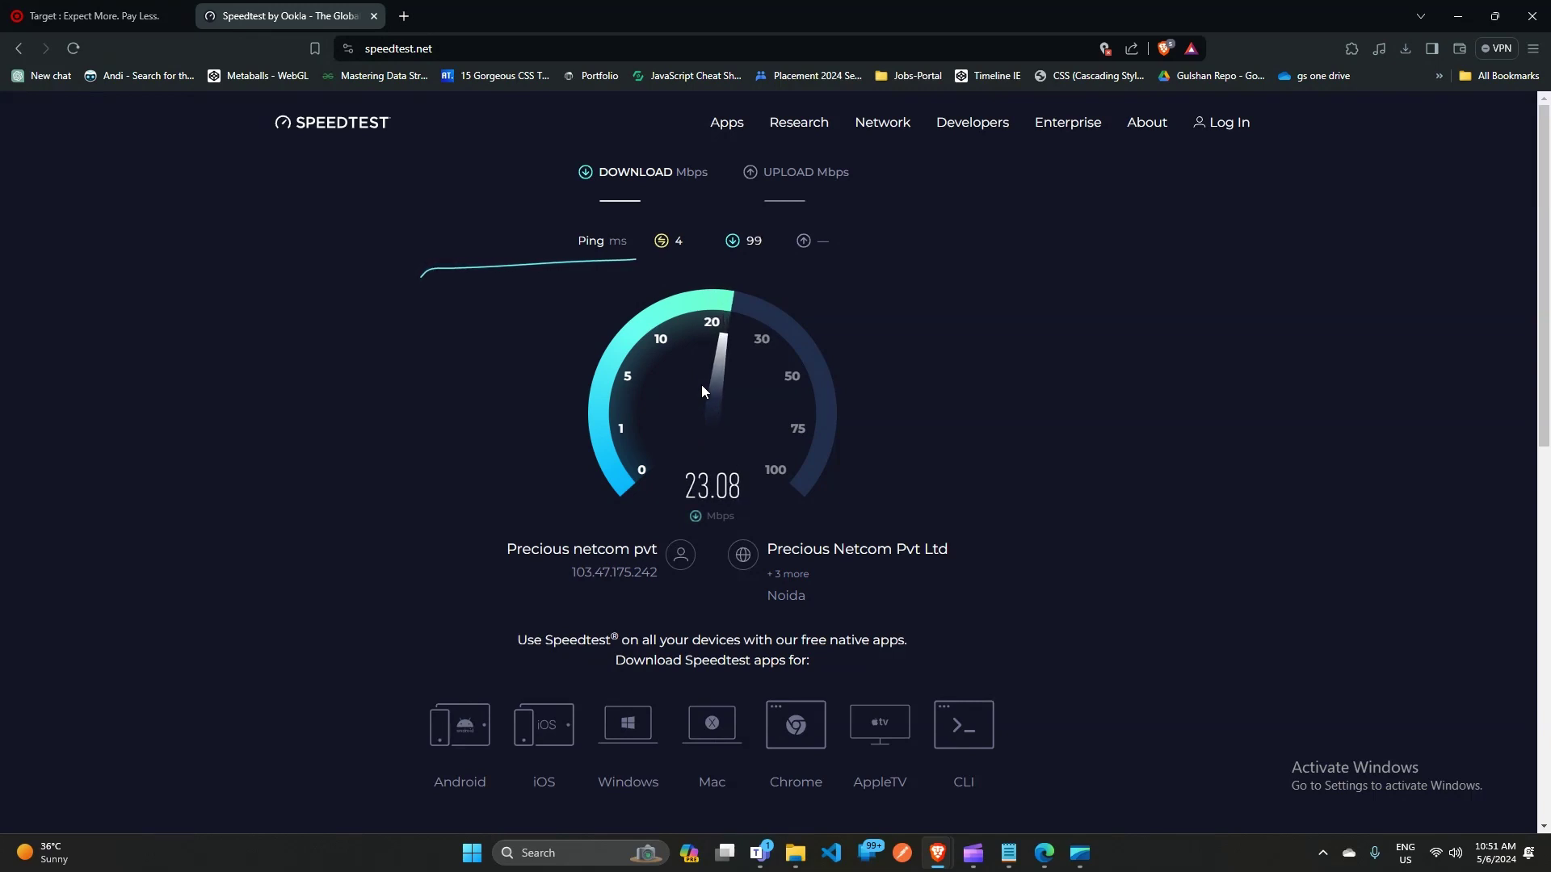
Close the Speedtest tab to get back to the Target homepage deal tiles
click(373, 16)
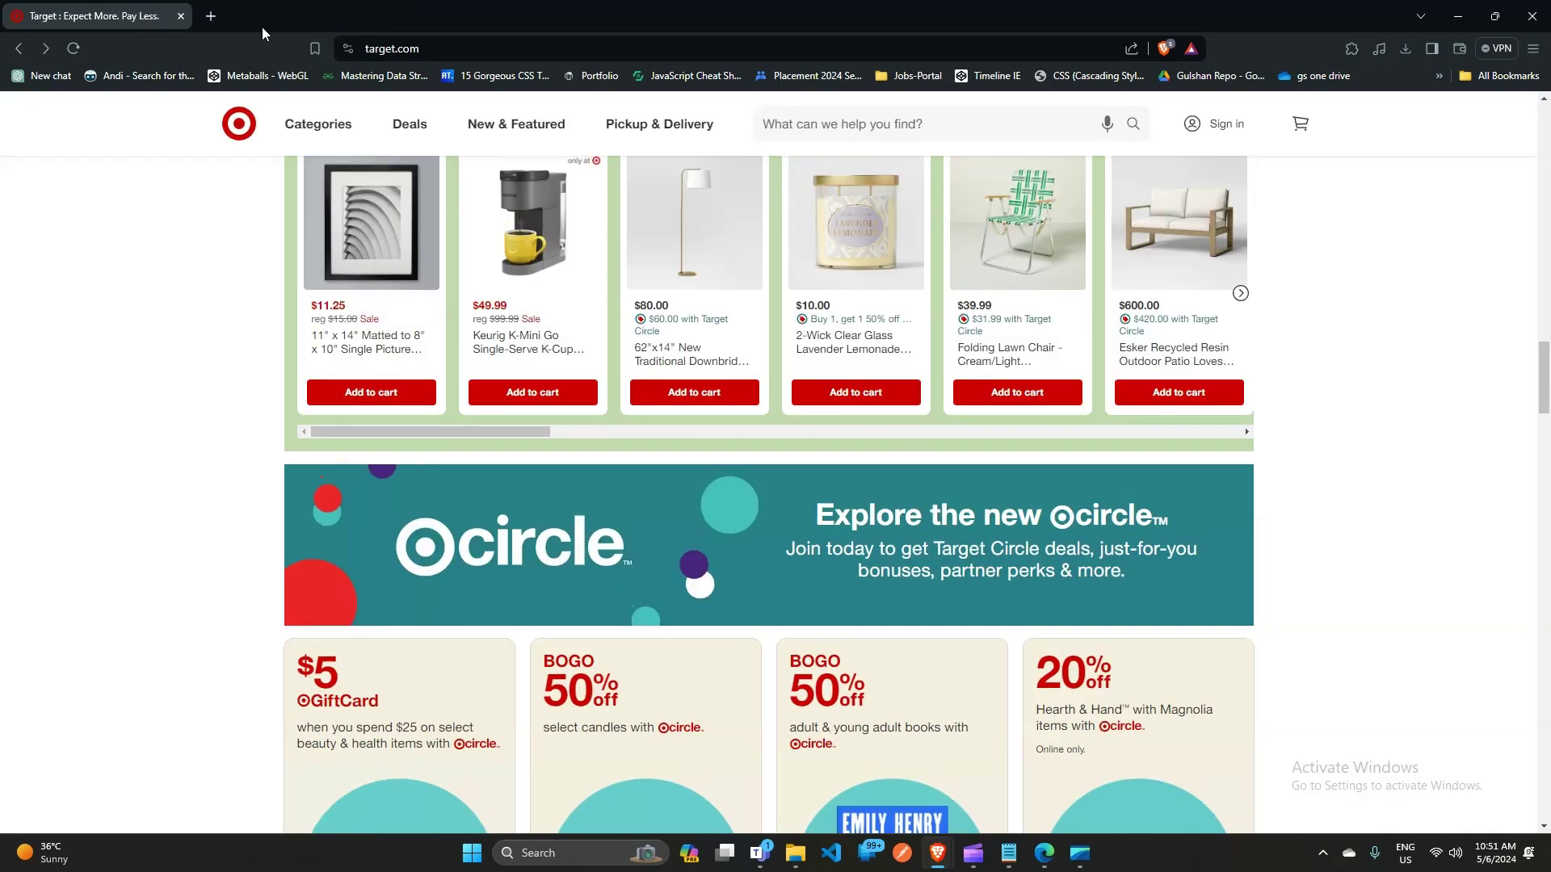
scroll(473, 324, up, 3)
scroll(473, 323, up, 5)
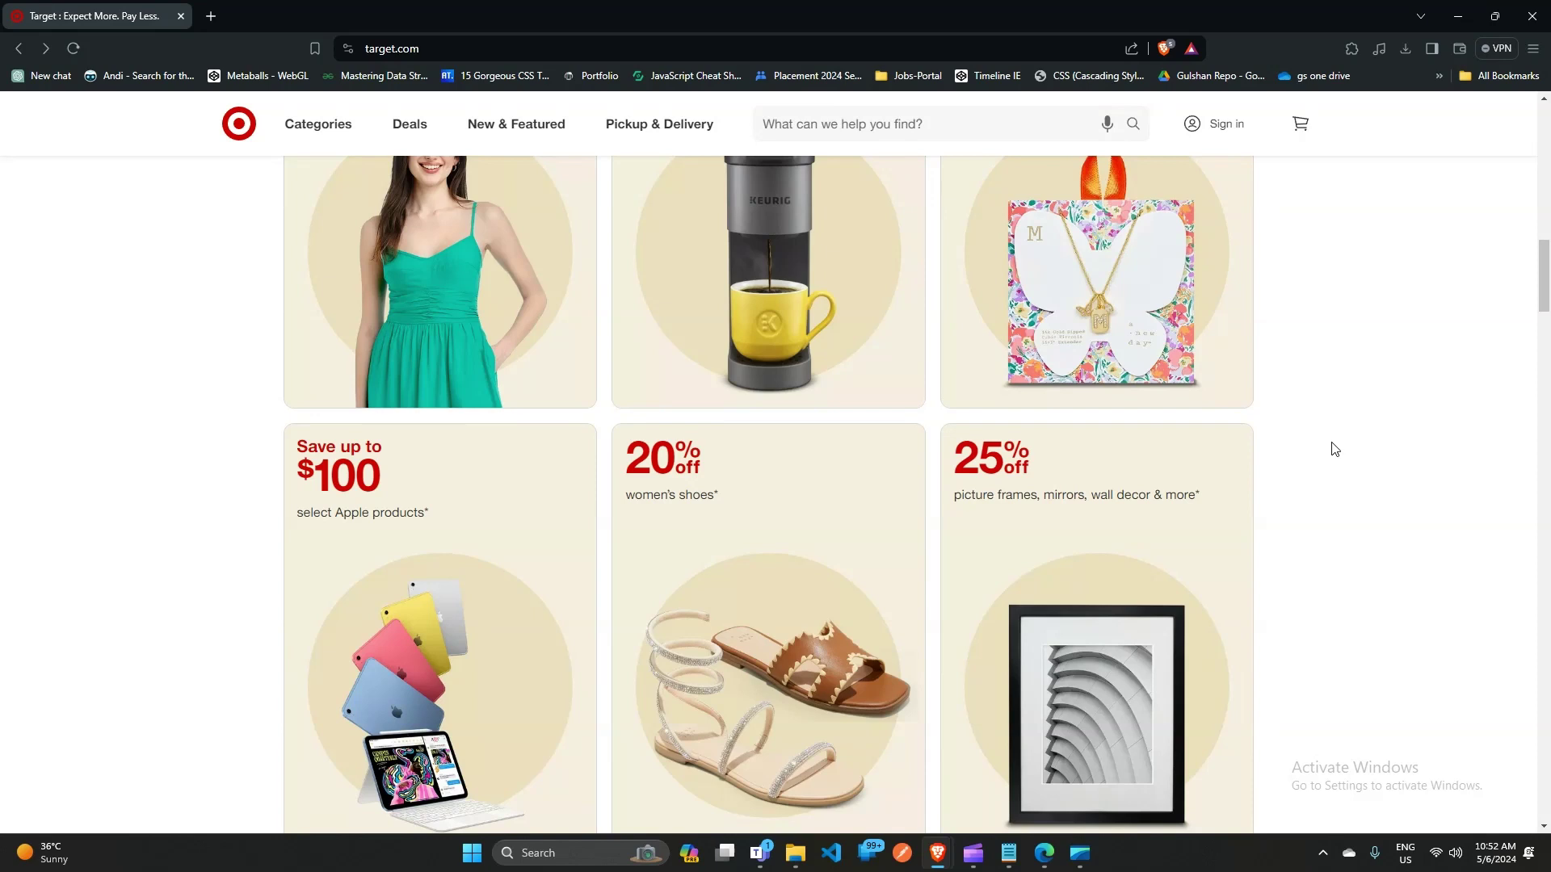
Review Brave's Clear browsing data options under Privacy and security, then dismiss them
click(1540, 56)
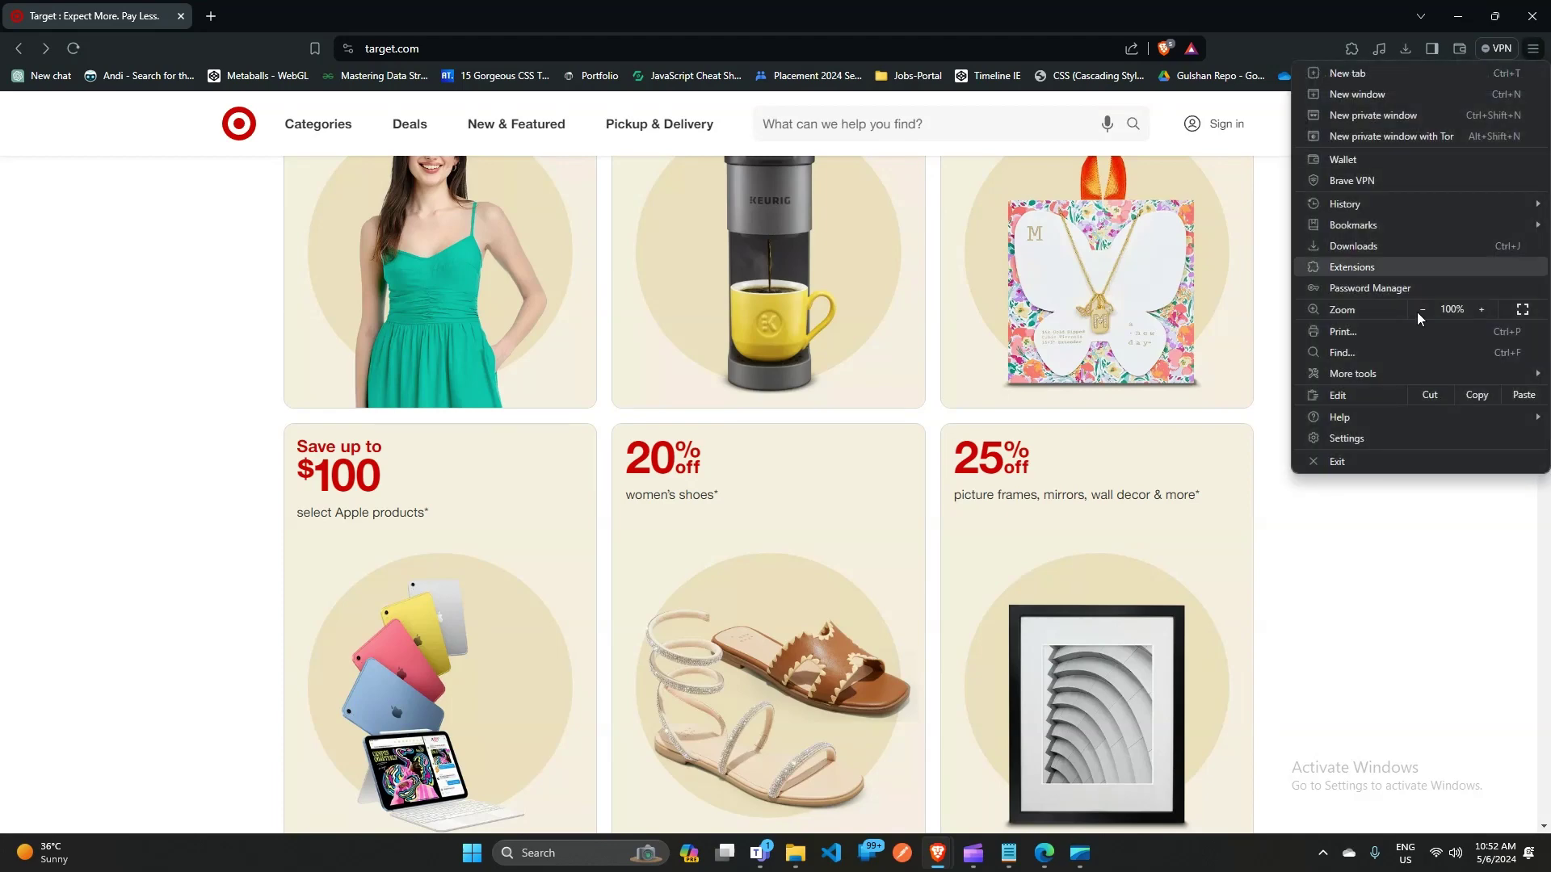
click(1353, 438)
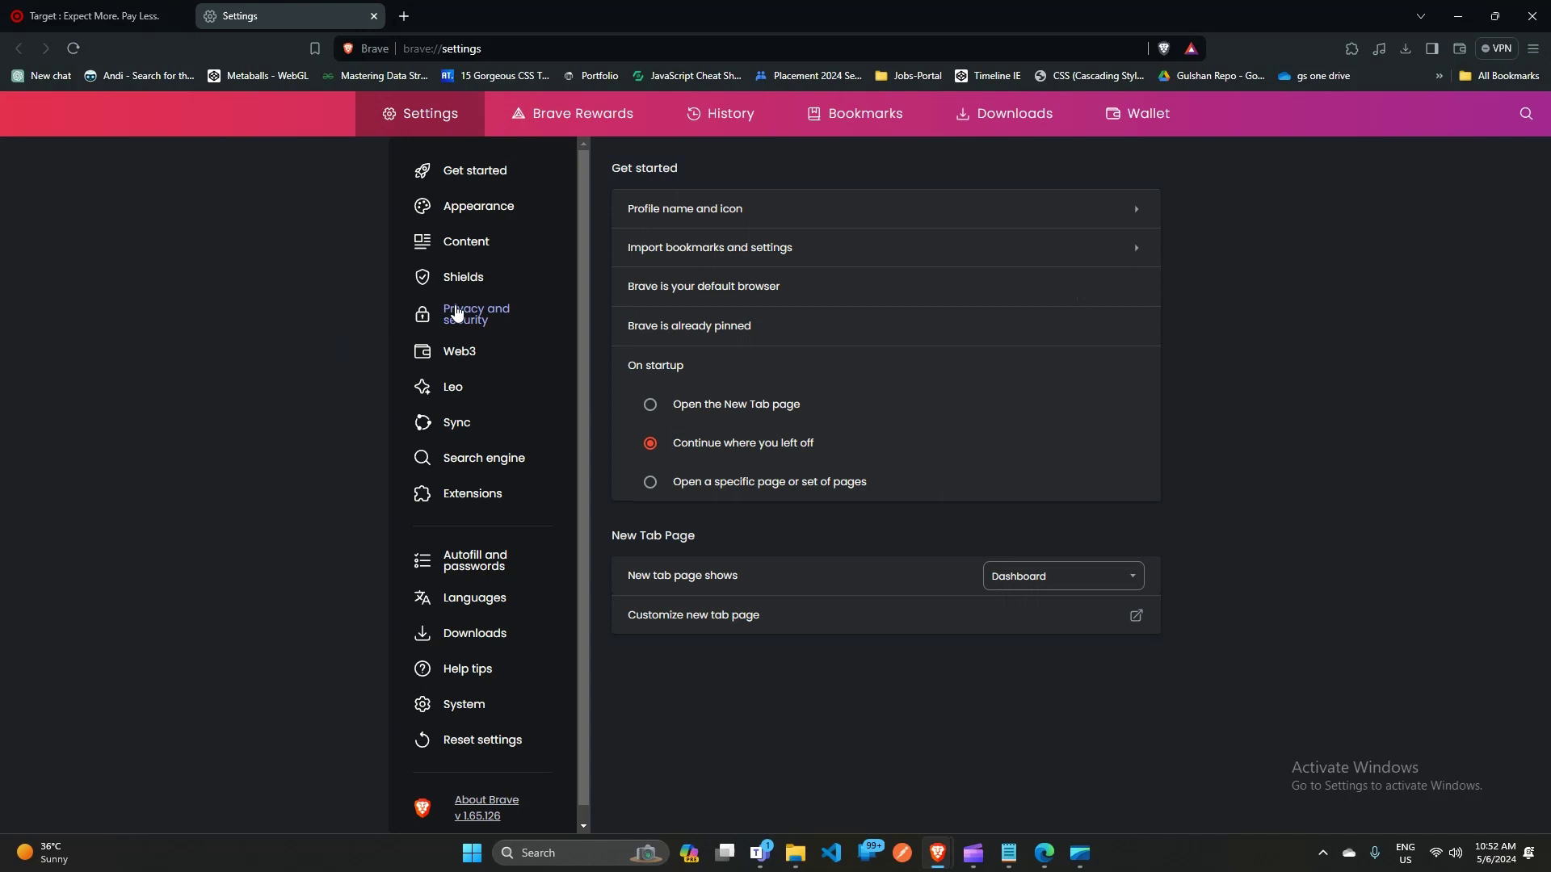
click(458, 322)
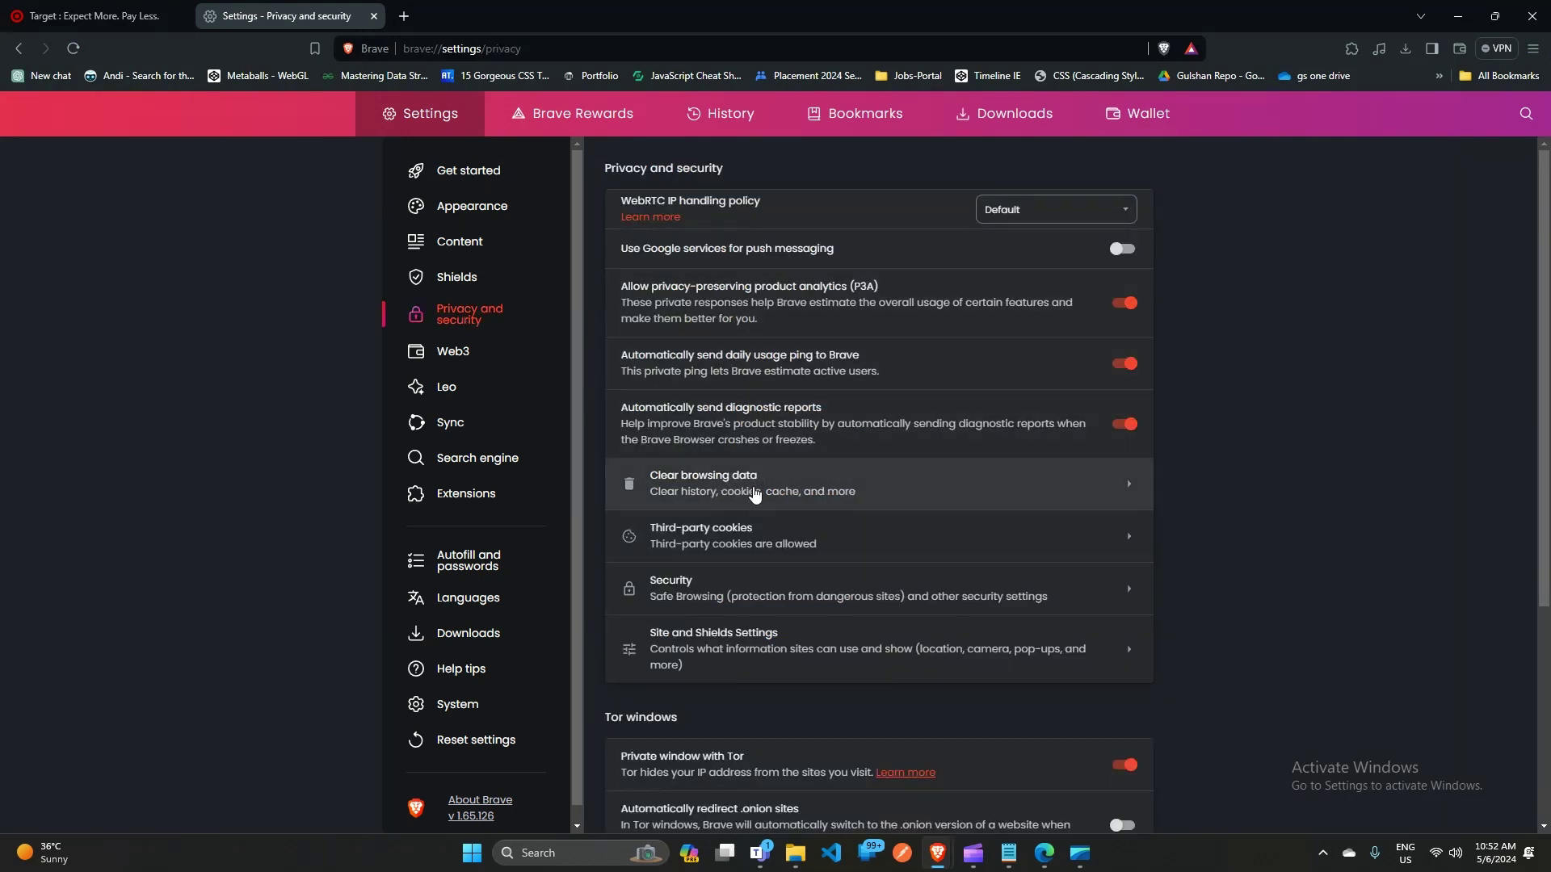
click(913, 502)
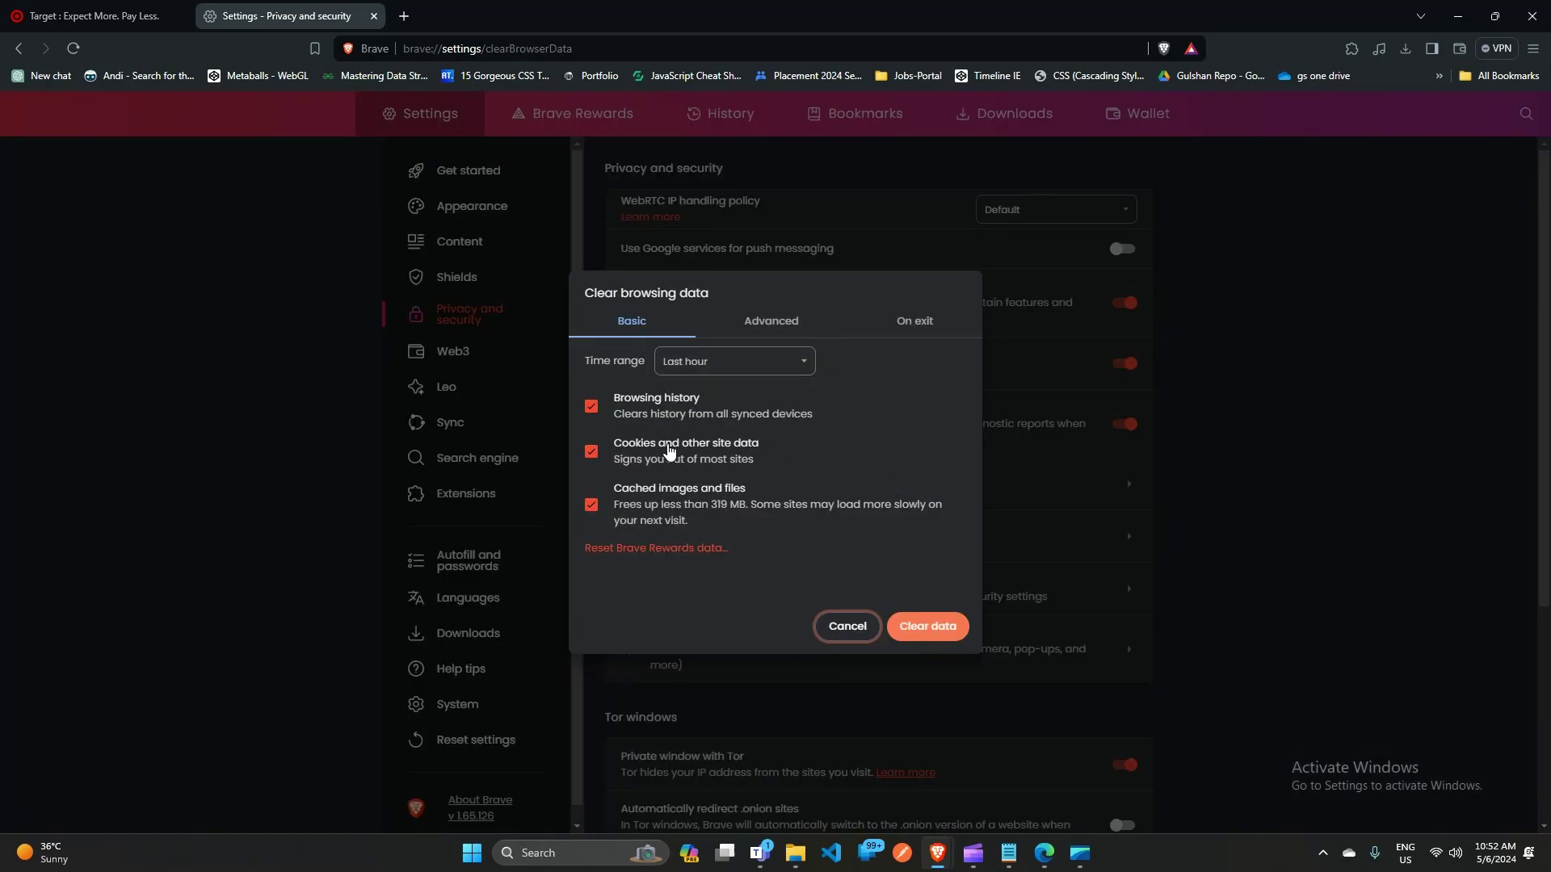
click(844, 627)
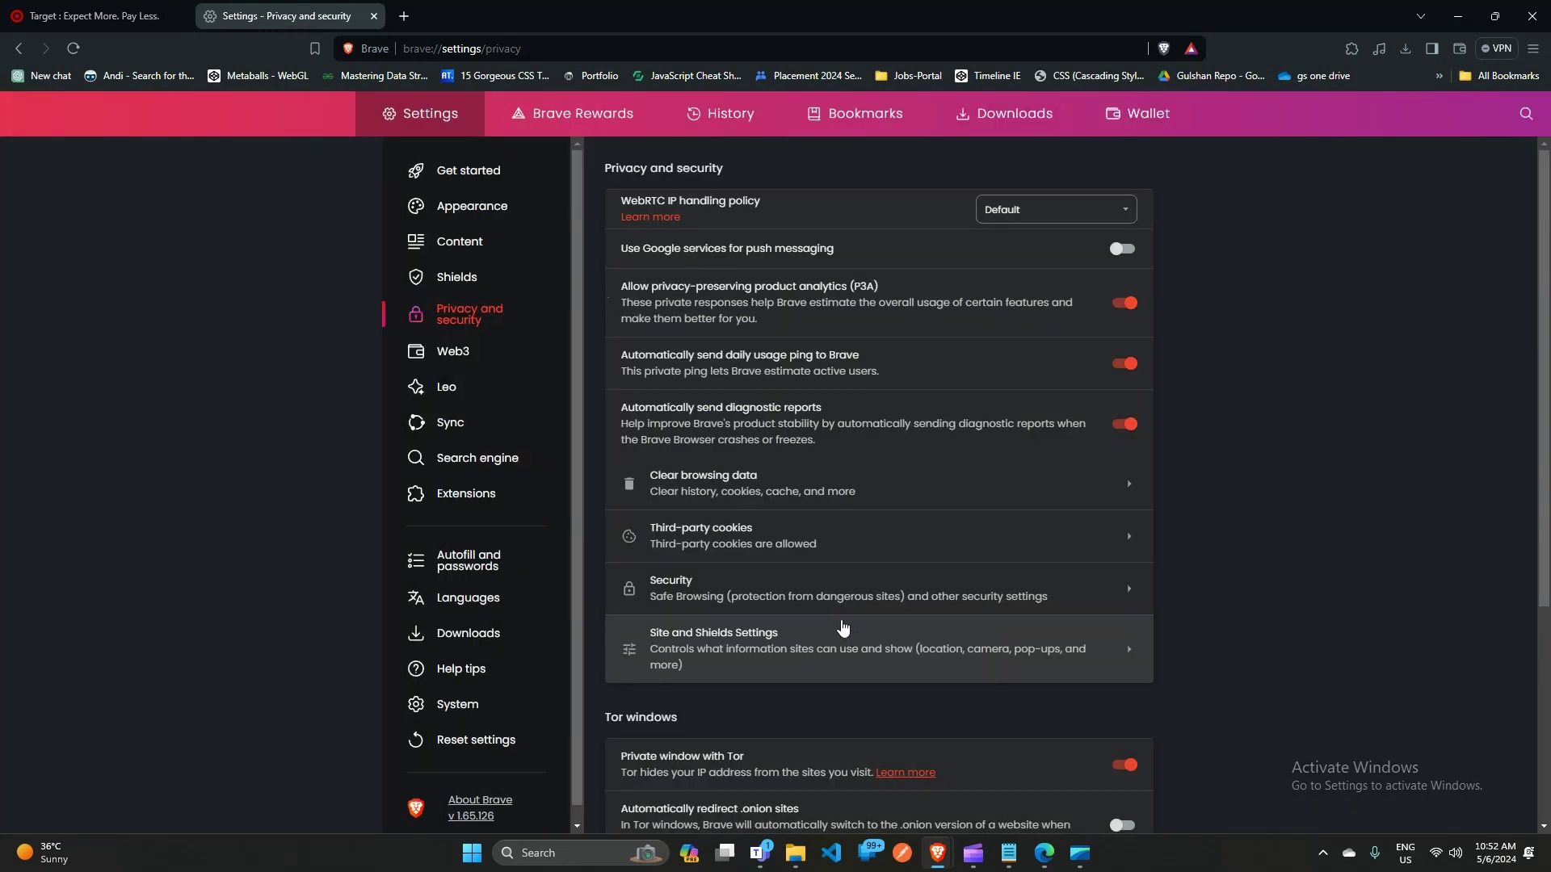
Close the Settings tab to get back to Target's 'Top deals for Mom' section
click(375, 17)
scroll(748, 464, up, 2)
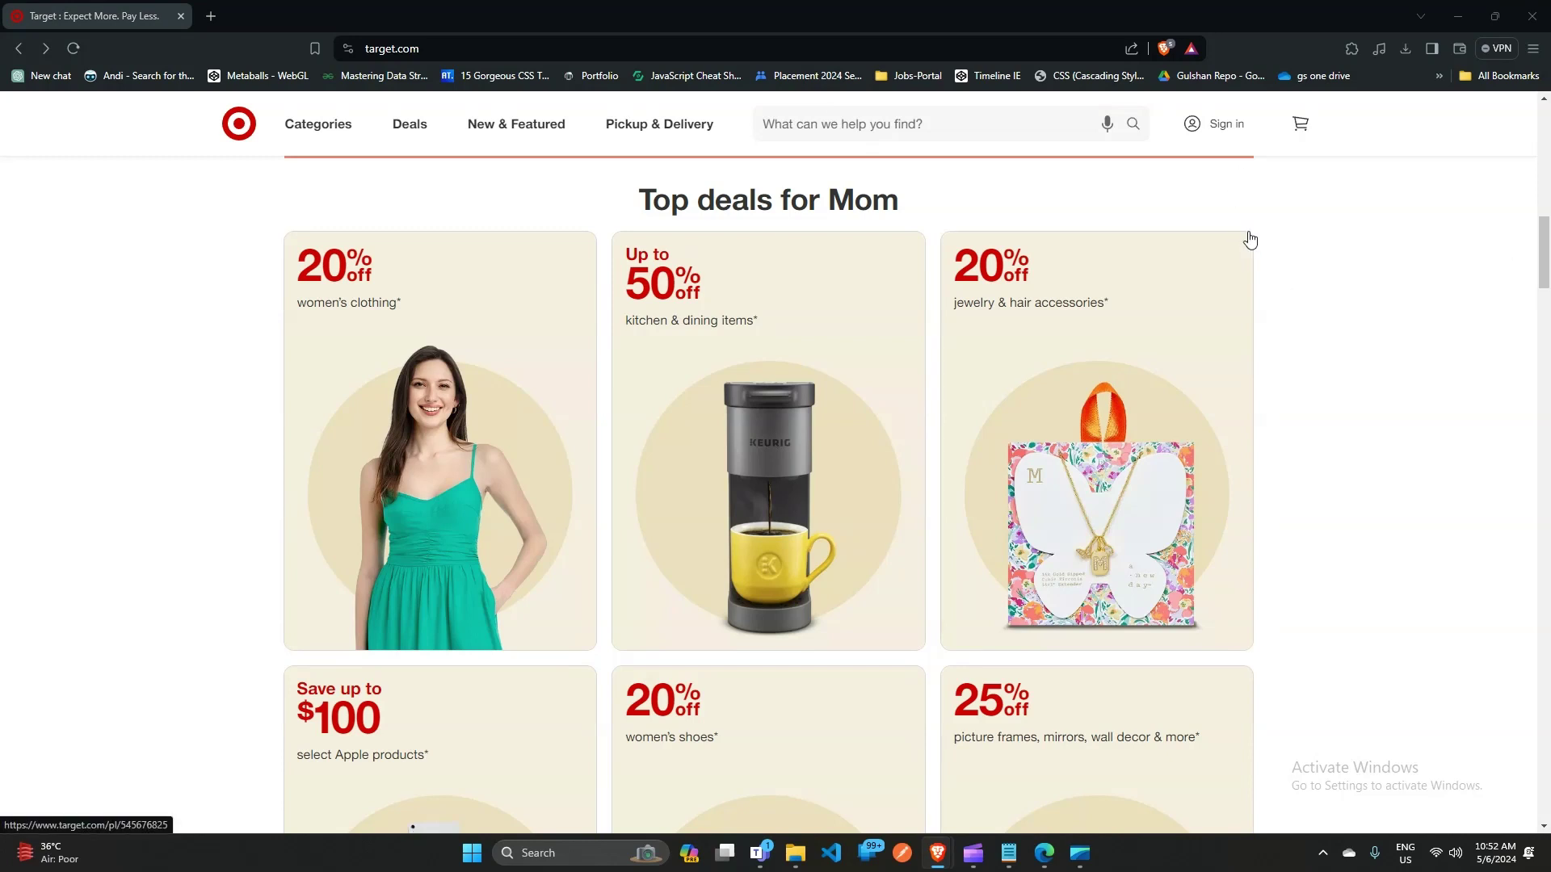
Open brave://extensions to see installed extensions like StealthGPT, Temp Mail and vidIQ Vision
click(1350, 49)
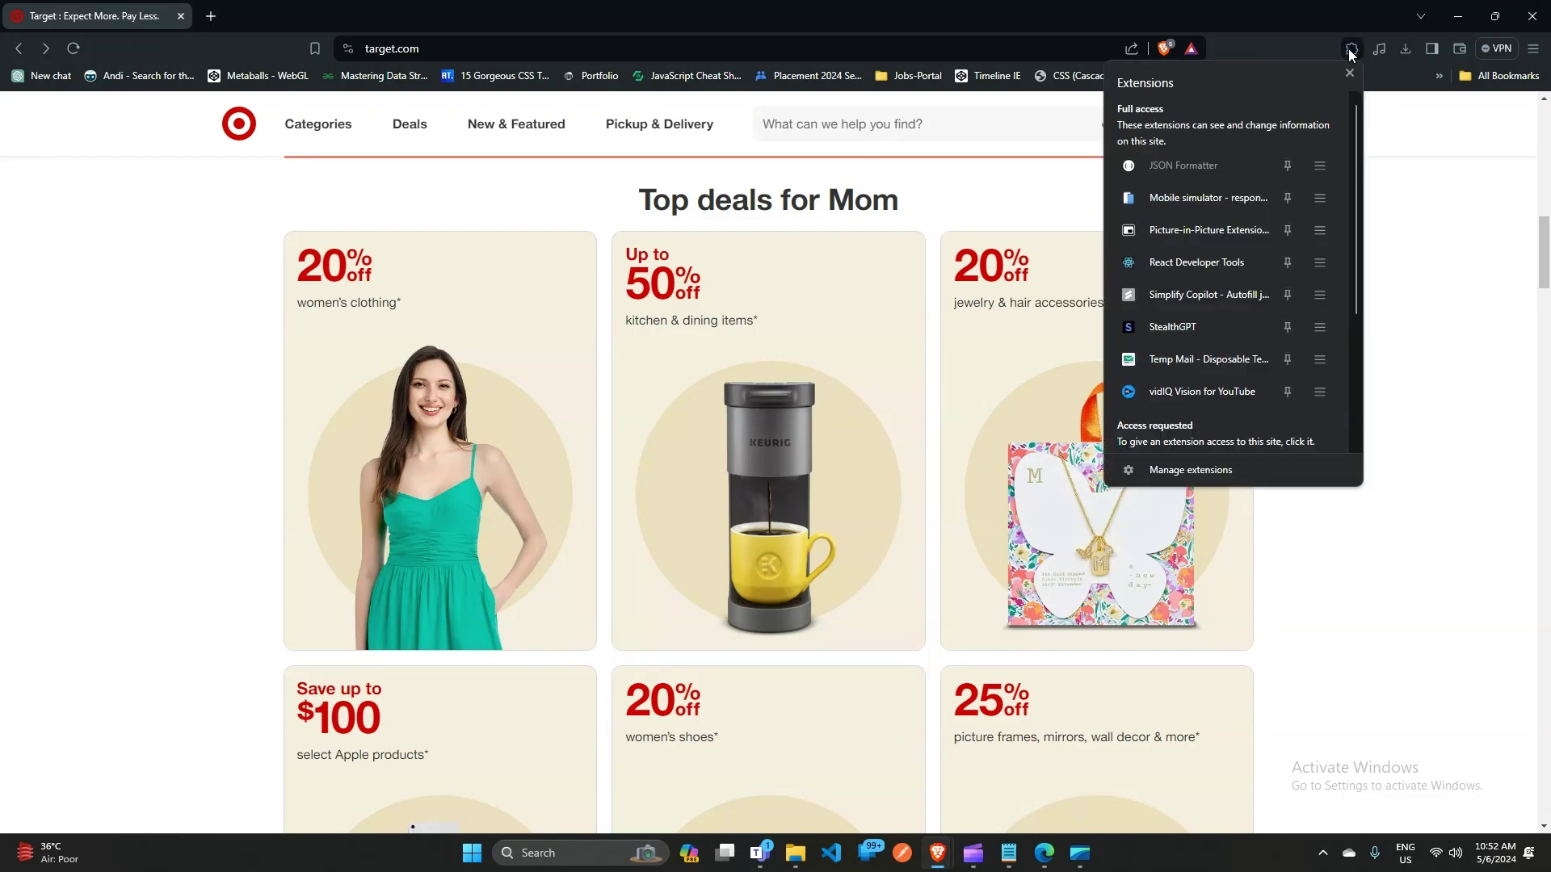
click(1225, 471)
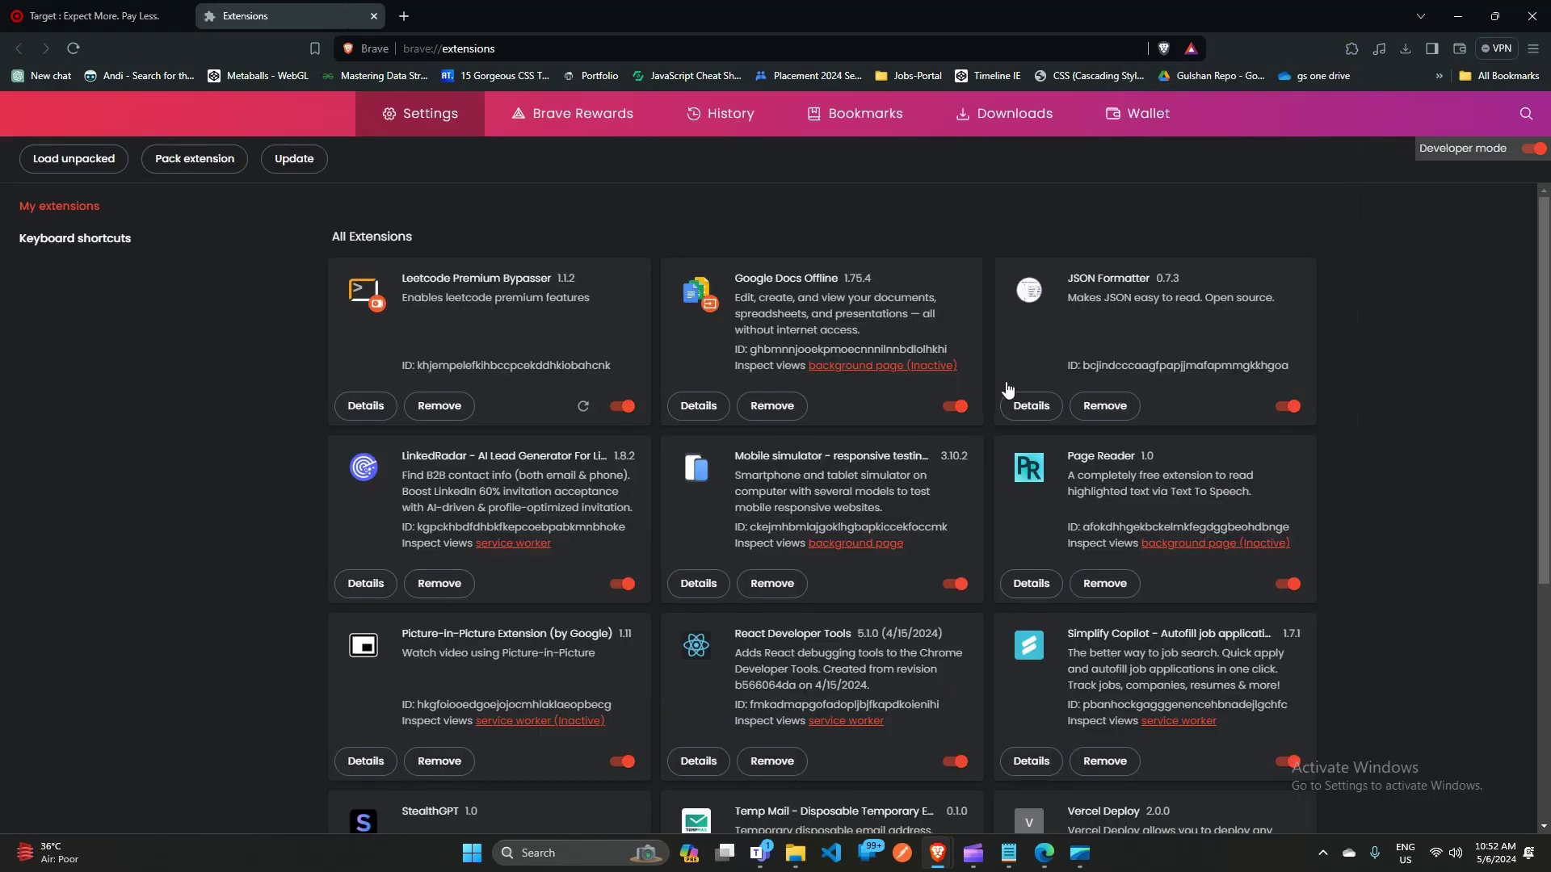
scroll(840, 374, down, 5)
scroll(838, 377, up, 2)
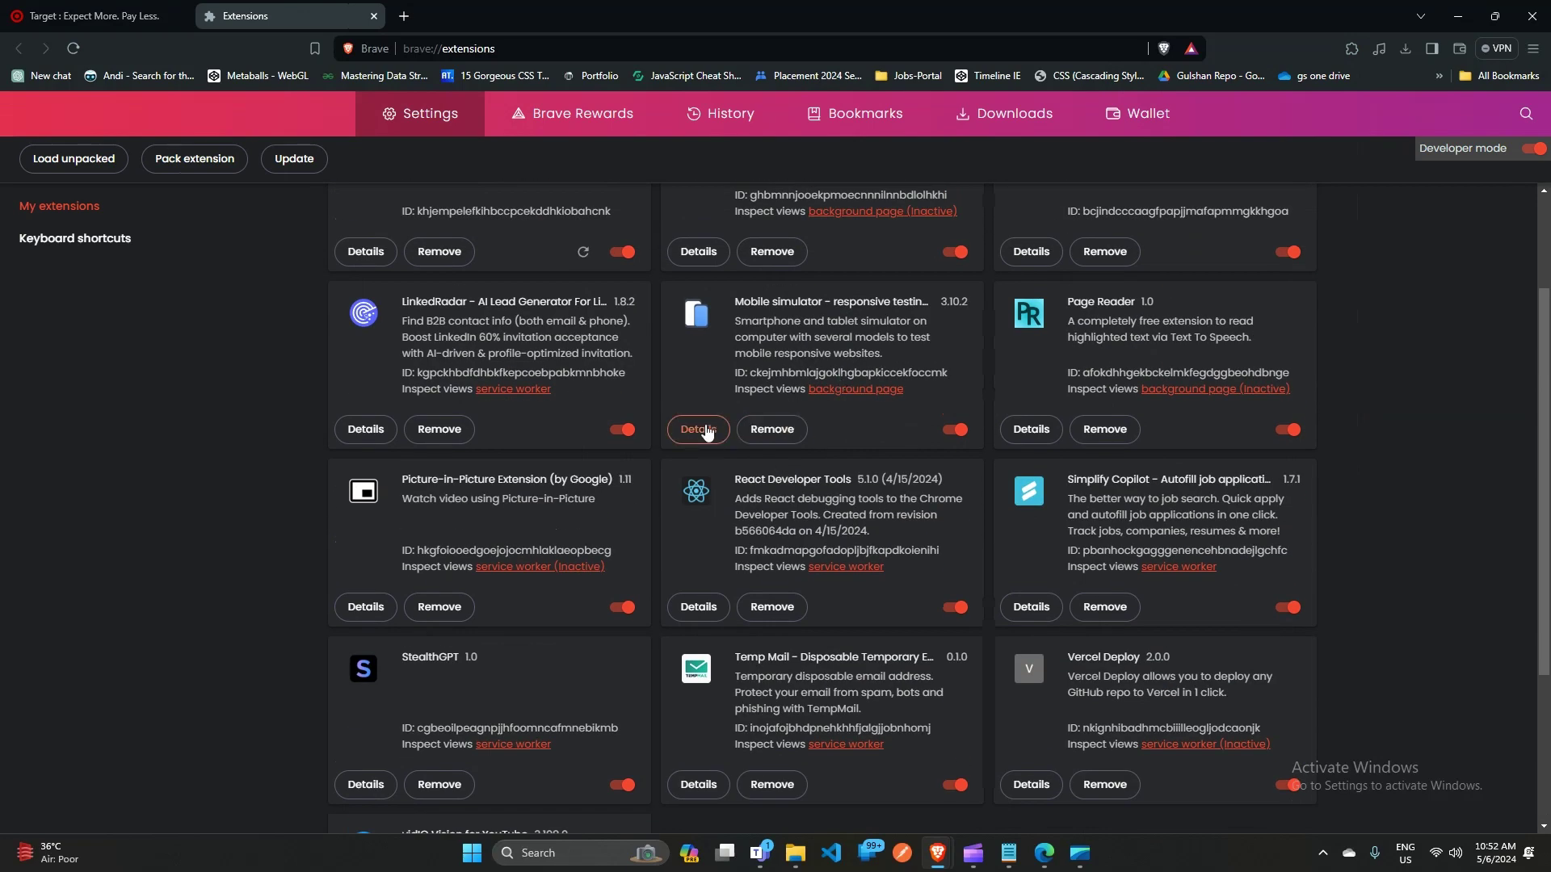
scroll(707, 431, down, 1)
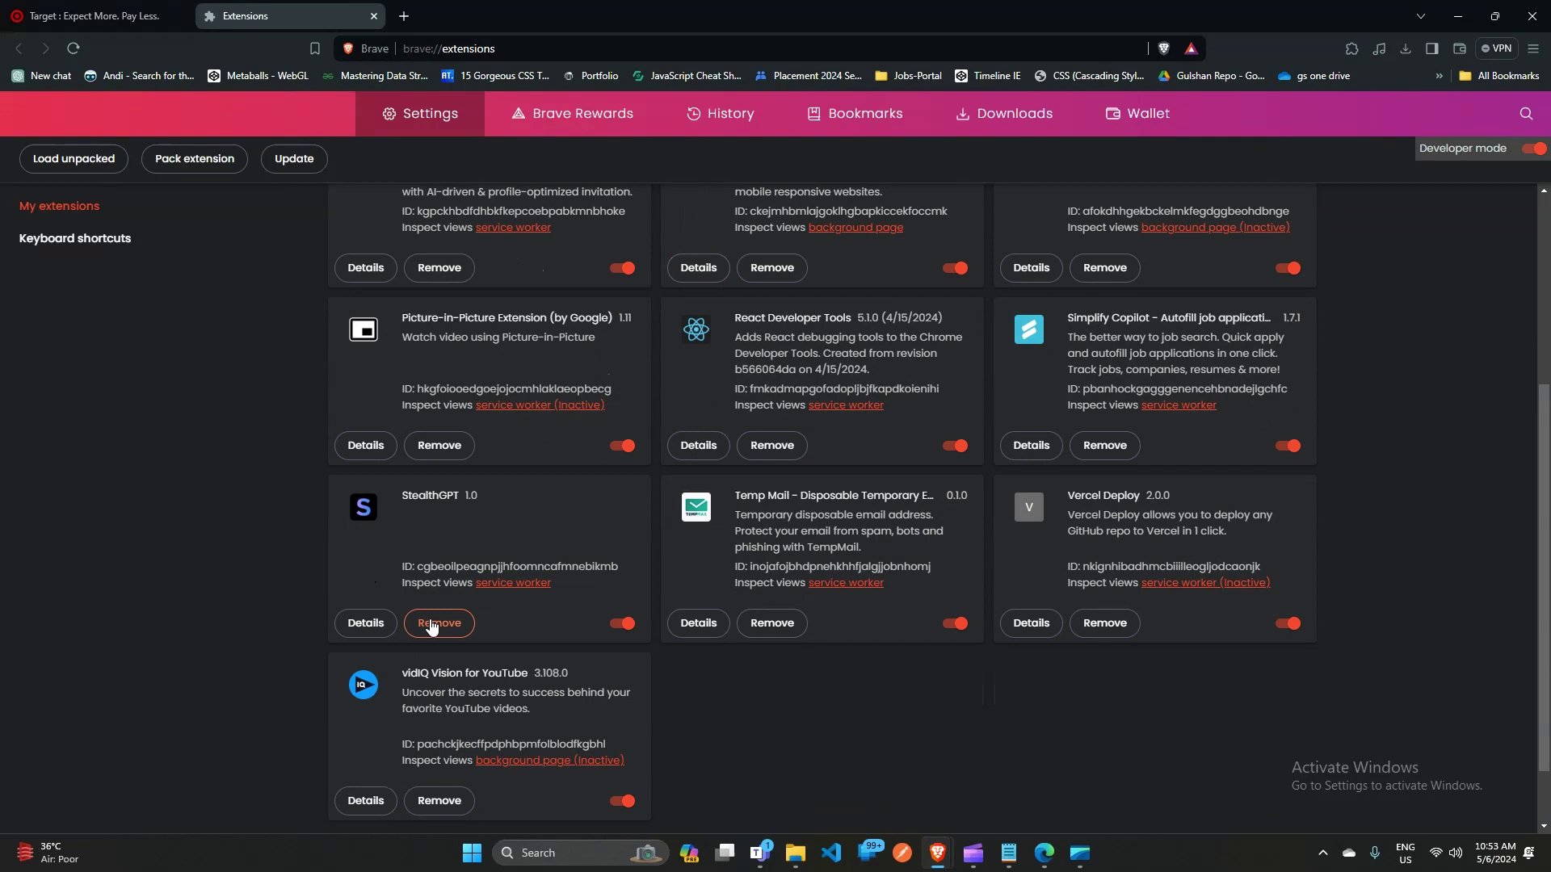
Close the Extensions tab and switch to Microsoft Edge showing target.com
click(371, 16)
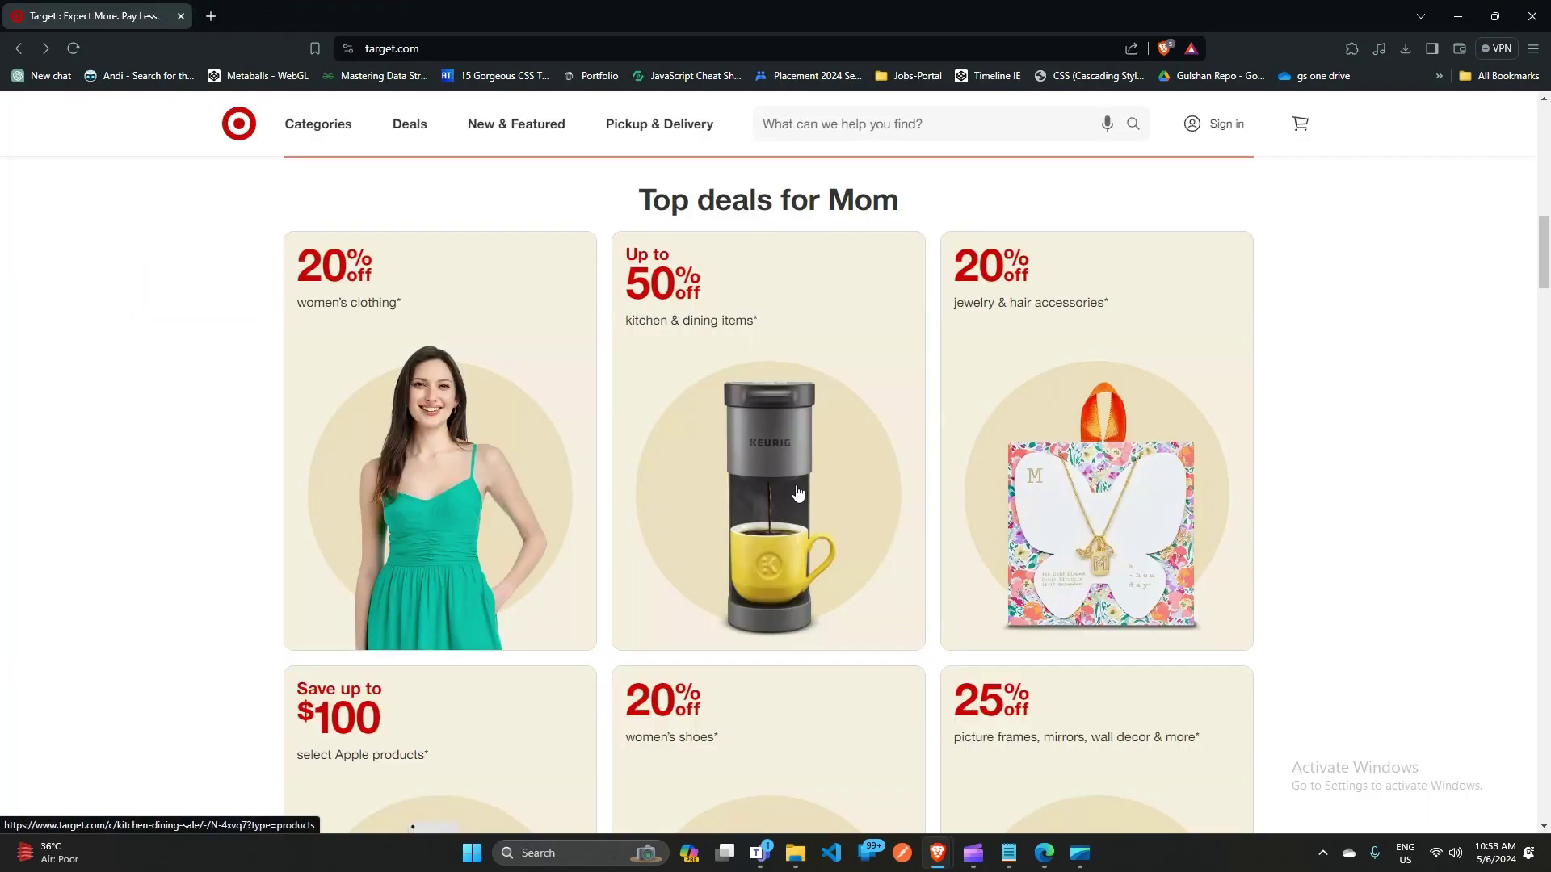
scroll(1235, 537, down, 1)
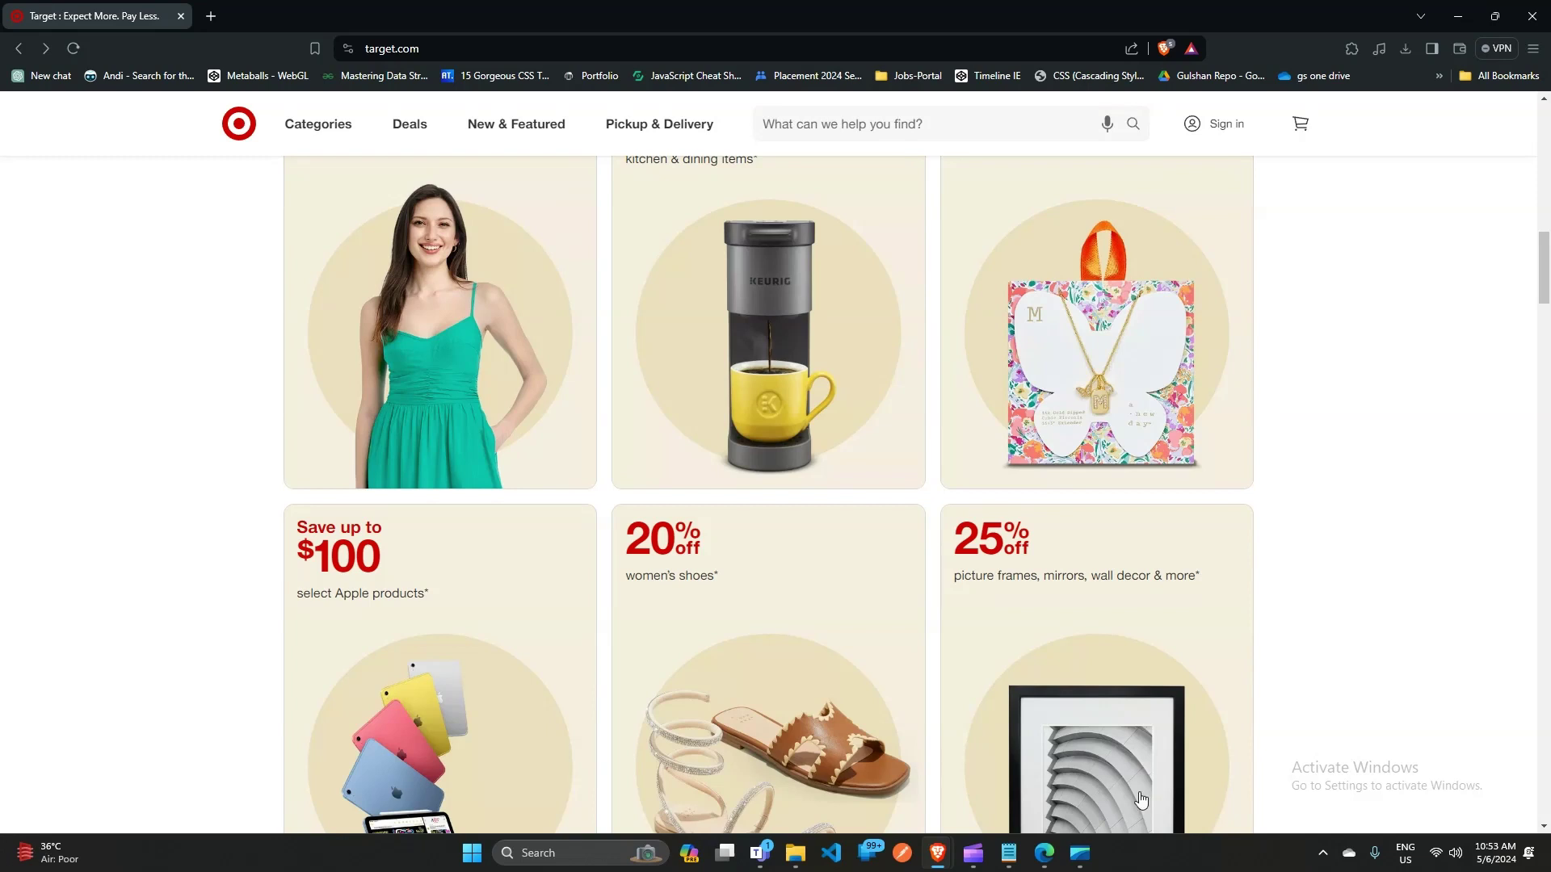
click(1042, 853)
scroll(389, 191, up, 3)
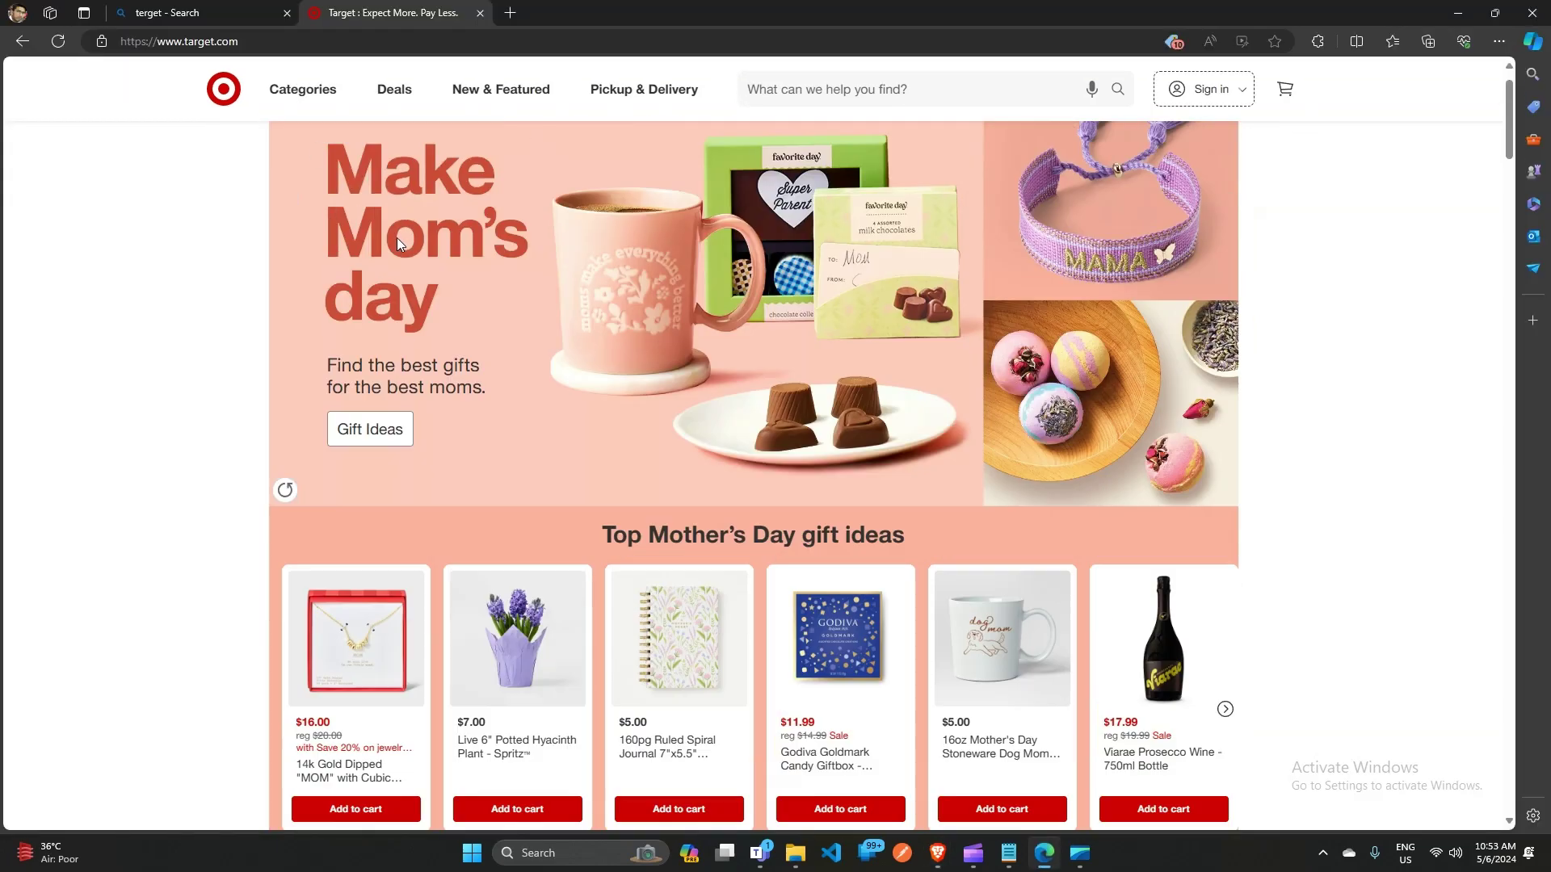
Replace the old Target tab with target.com reopened from the 'terget' Bing results
click(481, 13)
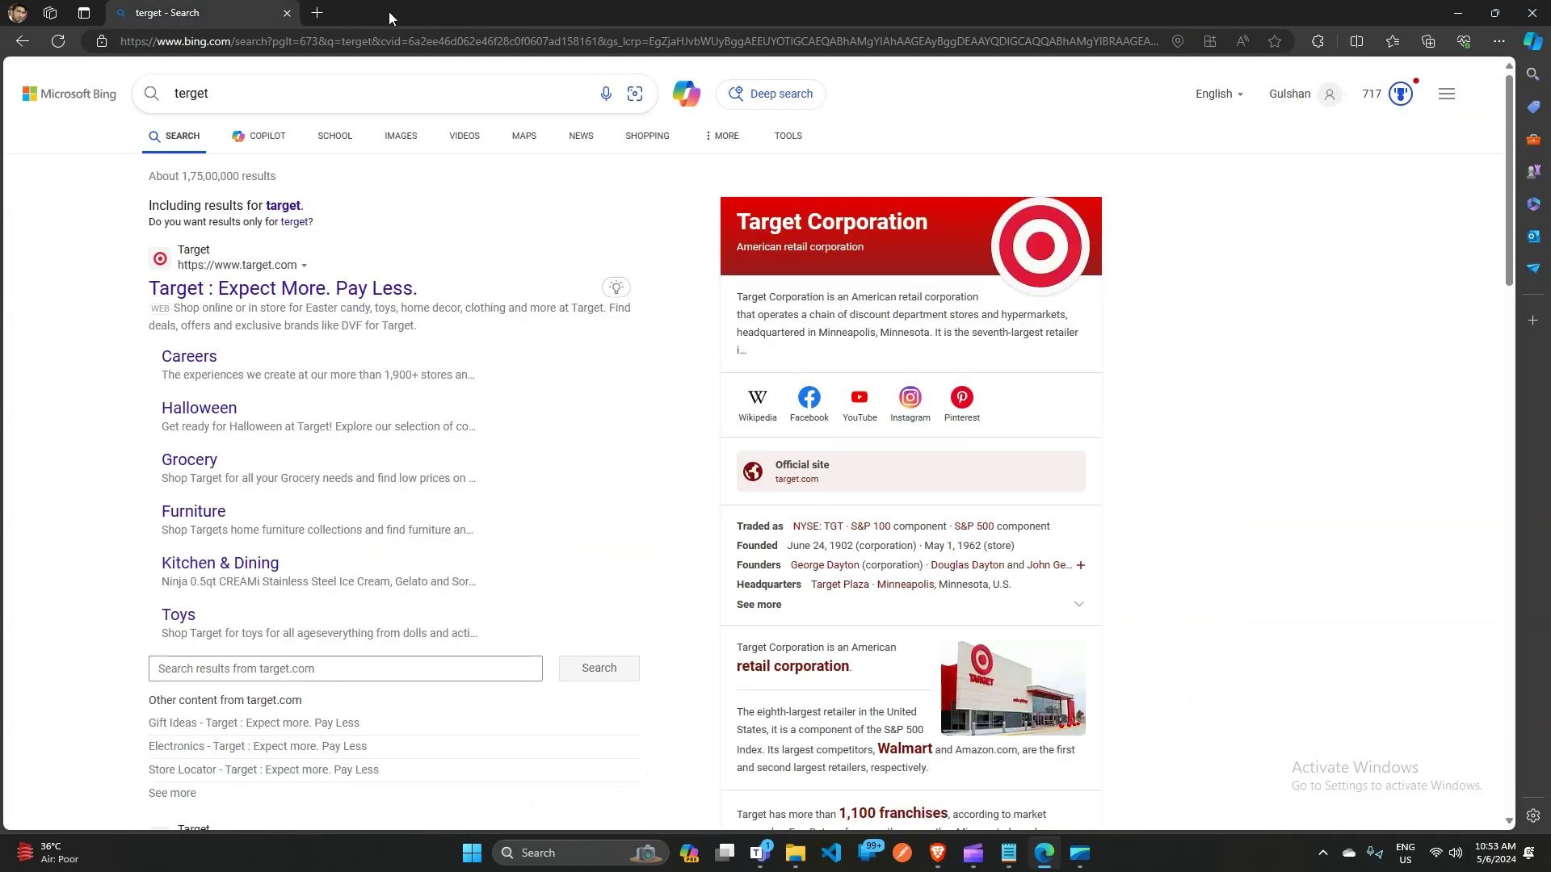
click(316, 14)
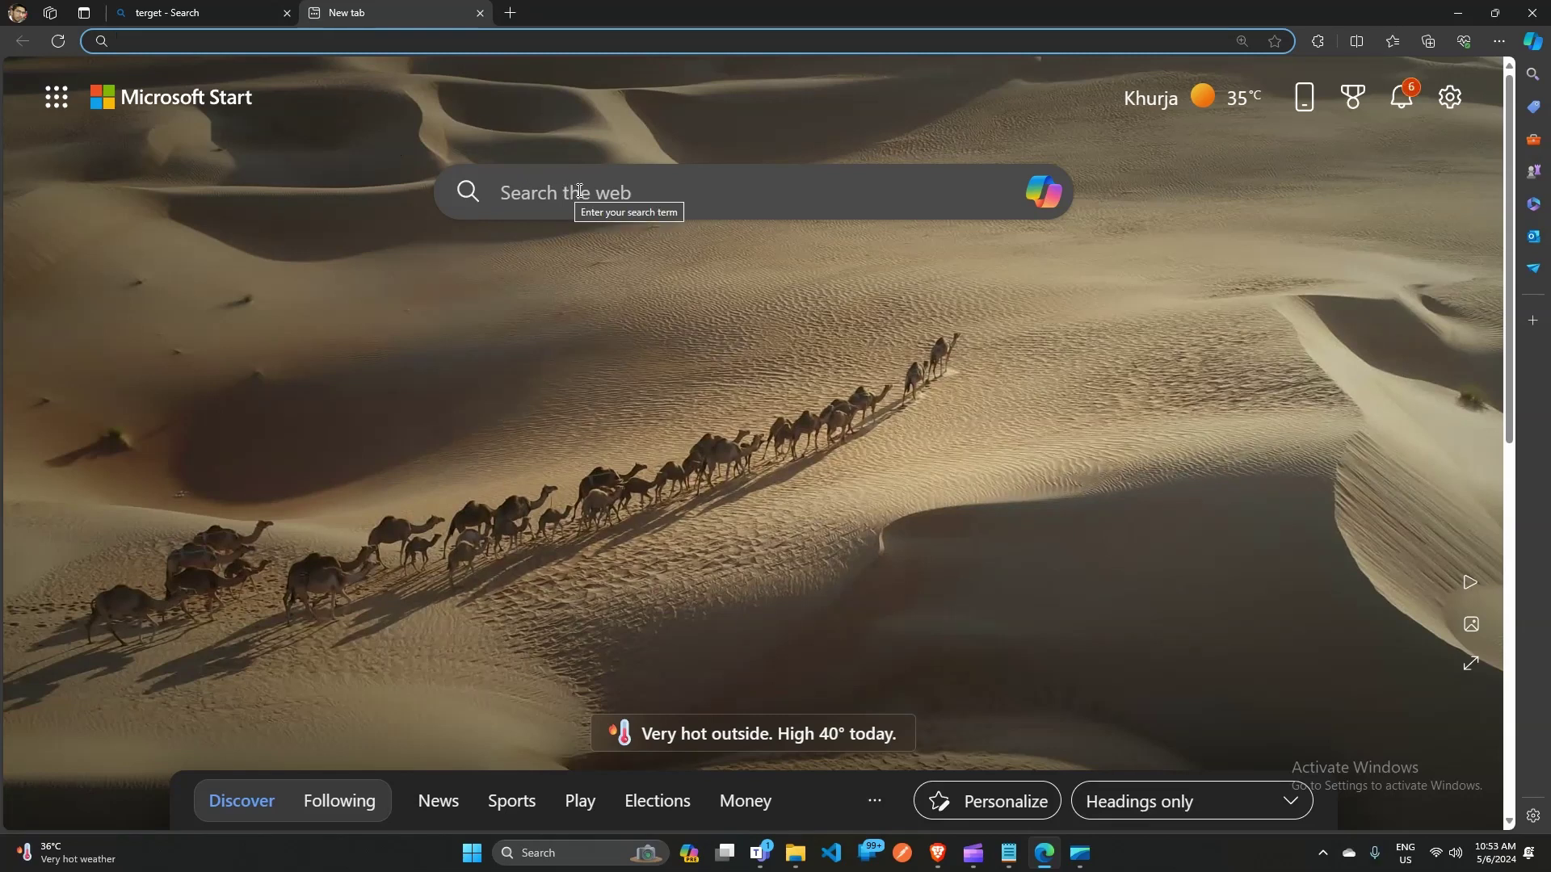
click(578, 190)
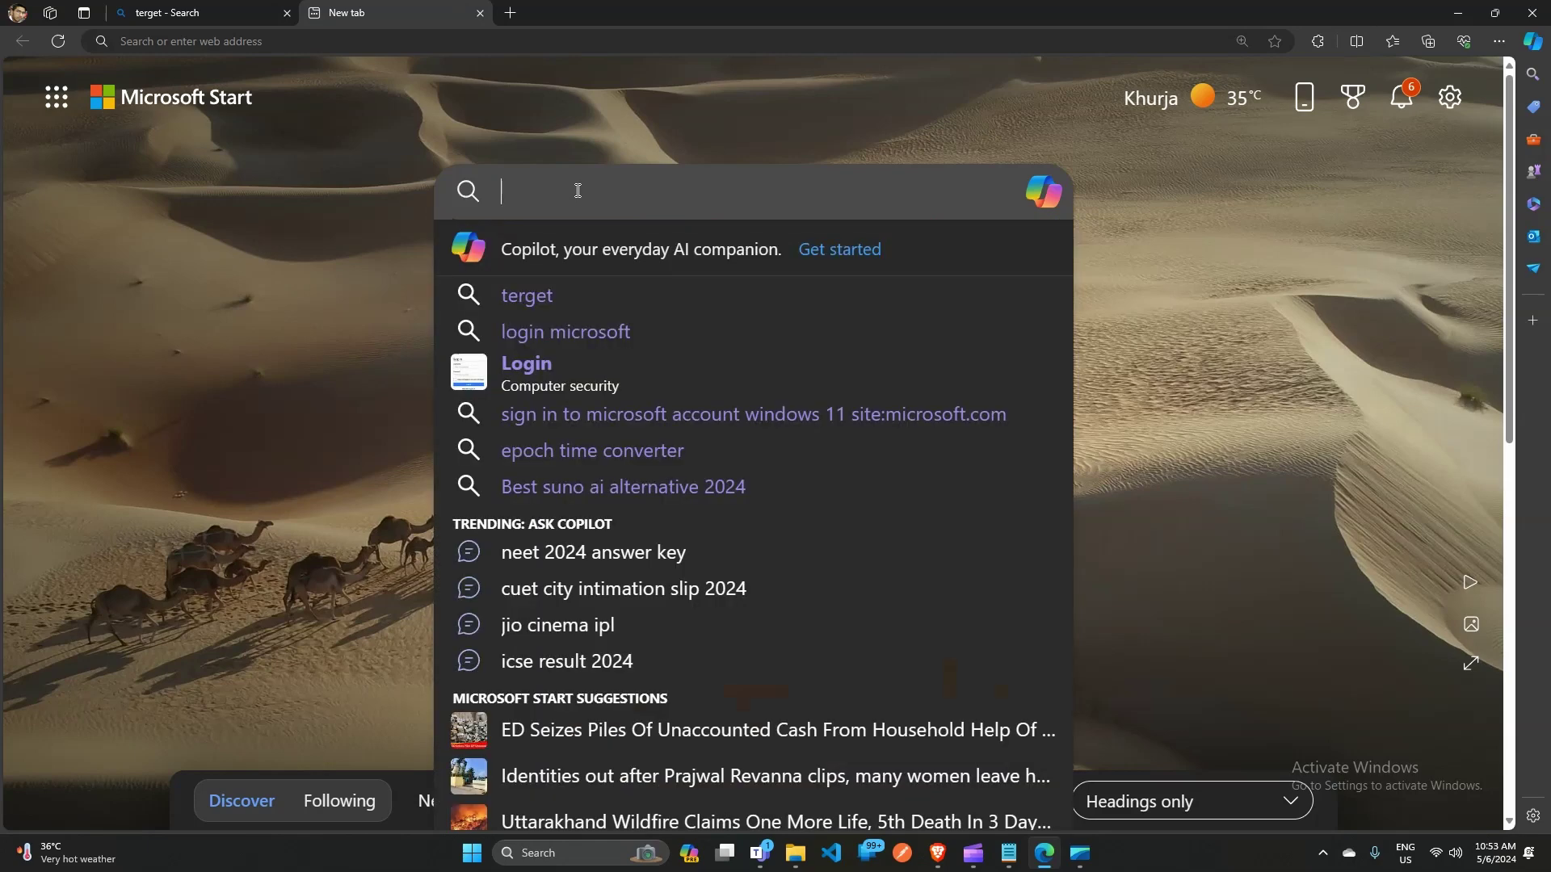
click(169, 17)
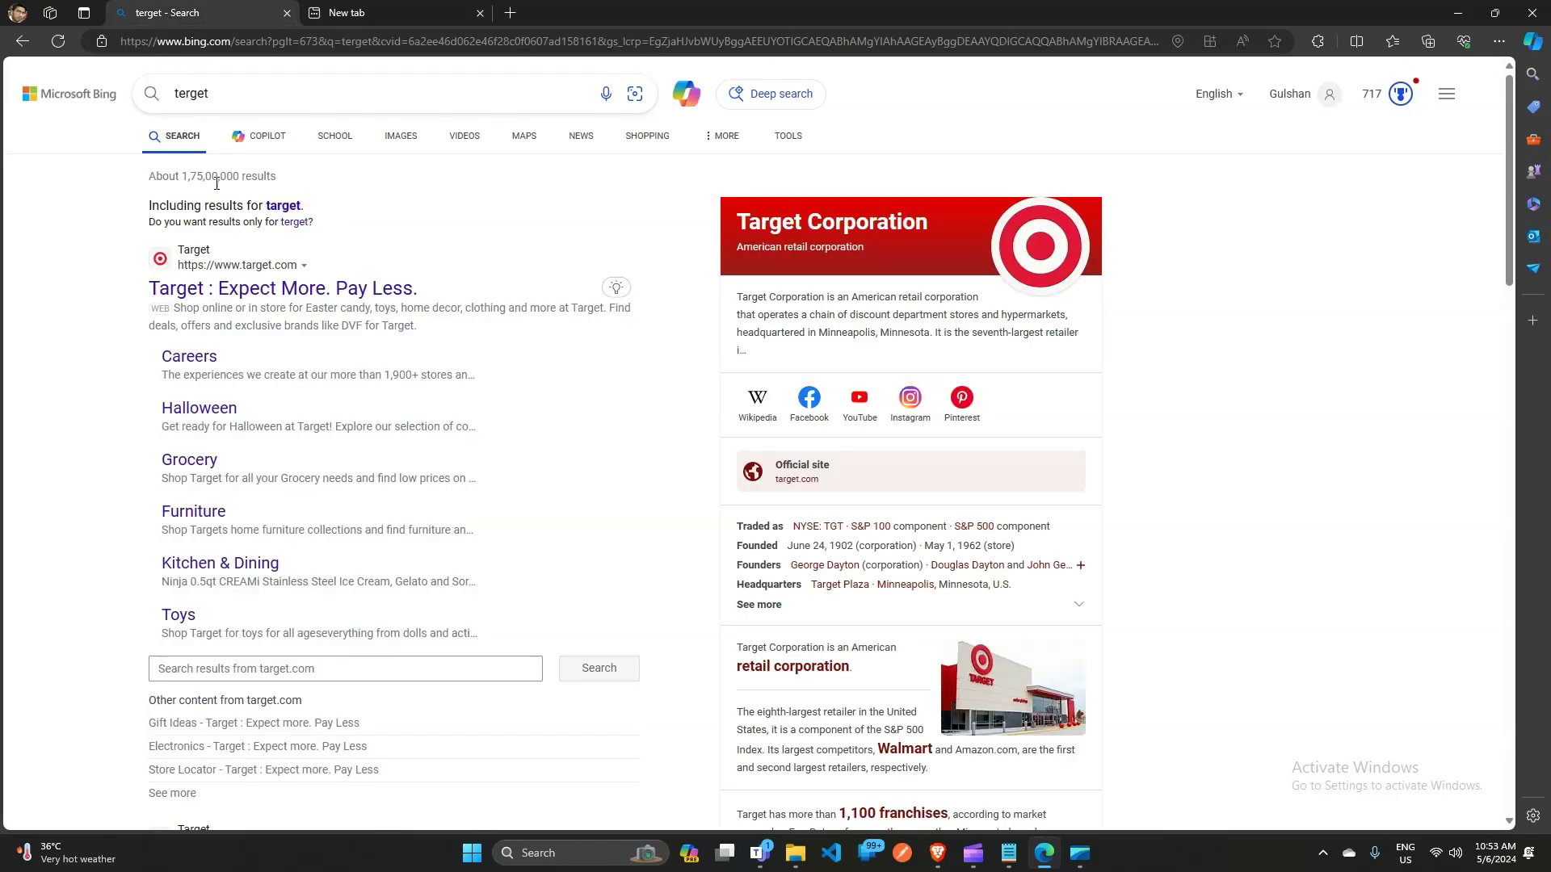
click(223, 299)
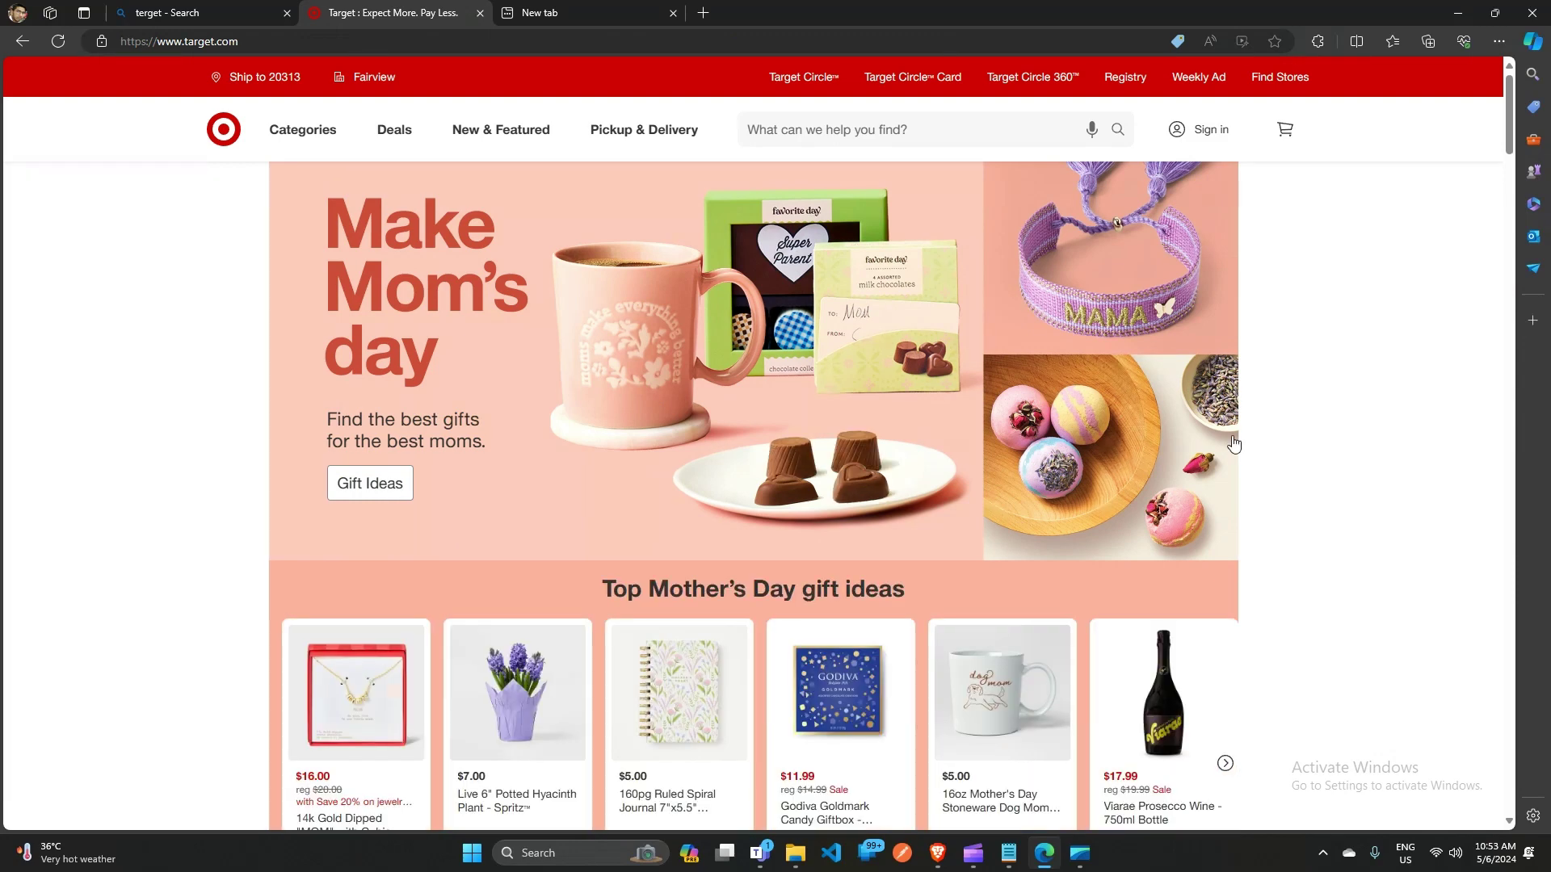
scroll(1224, 443, down, 2)
scroll(1208, 447, down, 1)
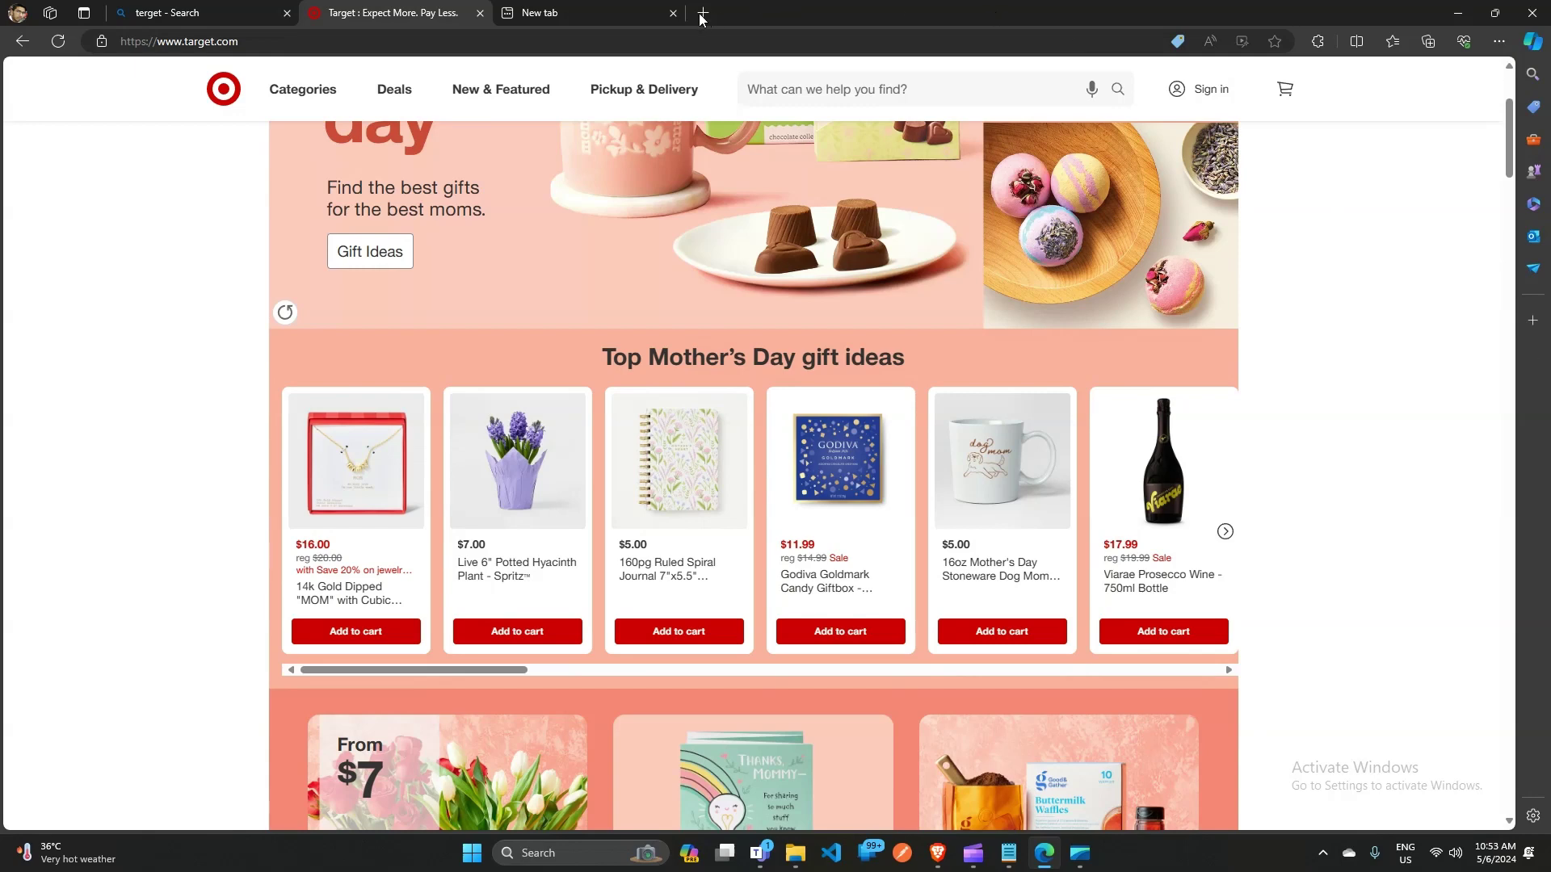
Search Bing for 'target customer support' from the empty new tab
click(629, 9)
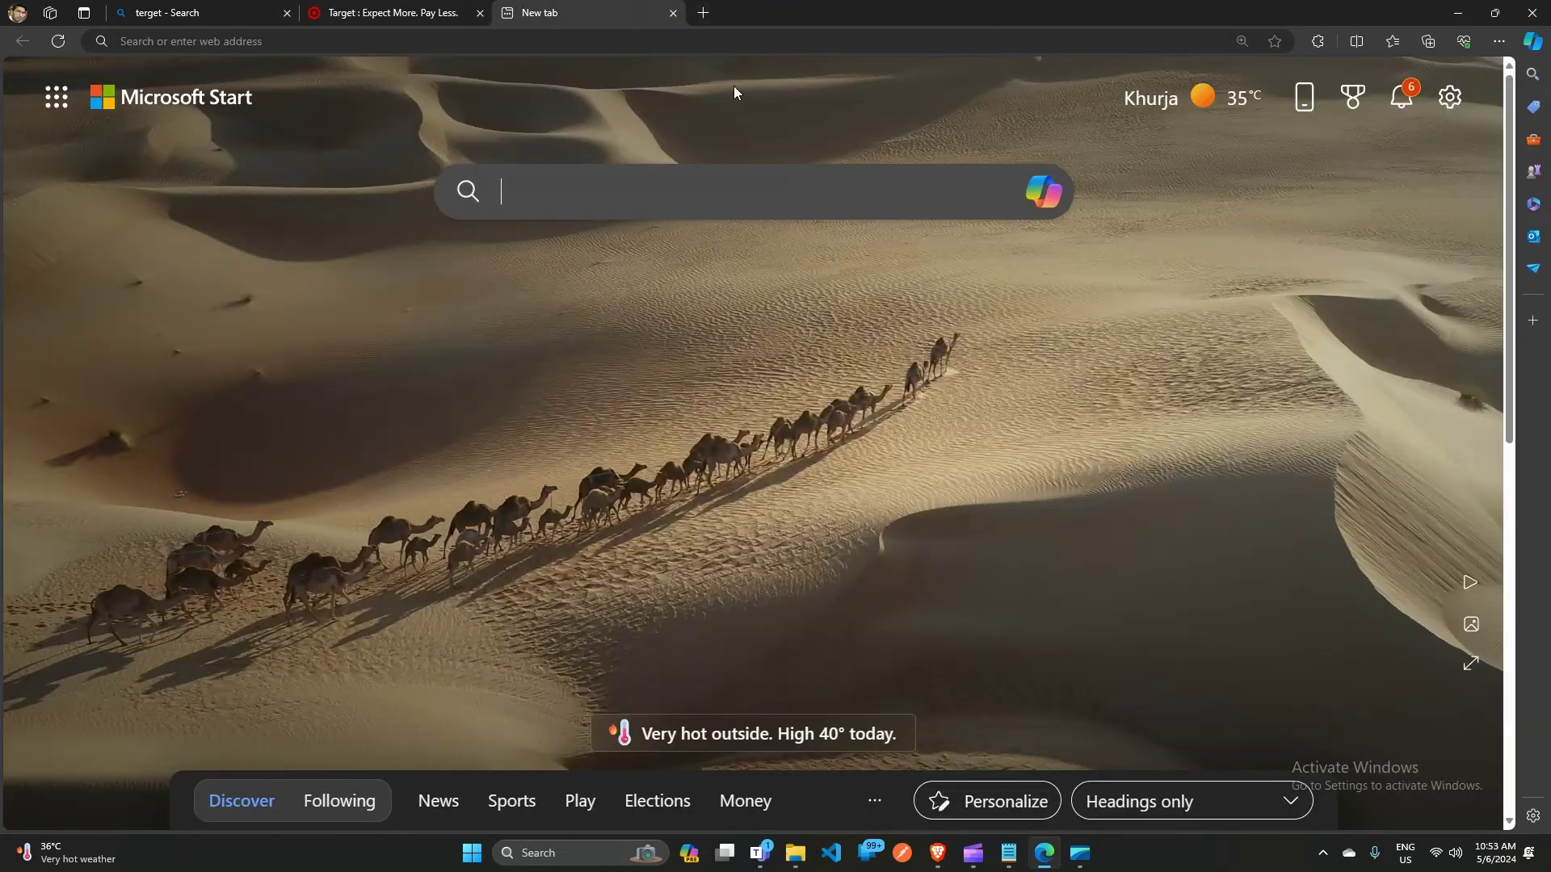
click(728, 183)
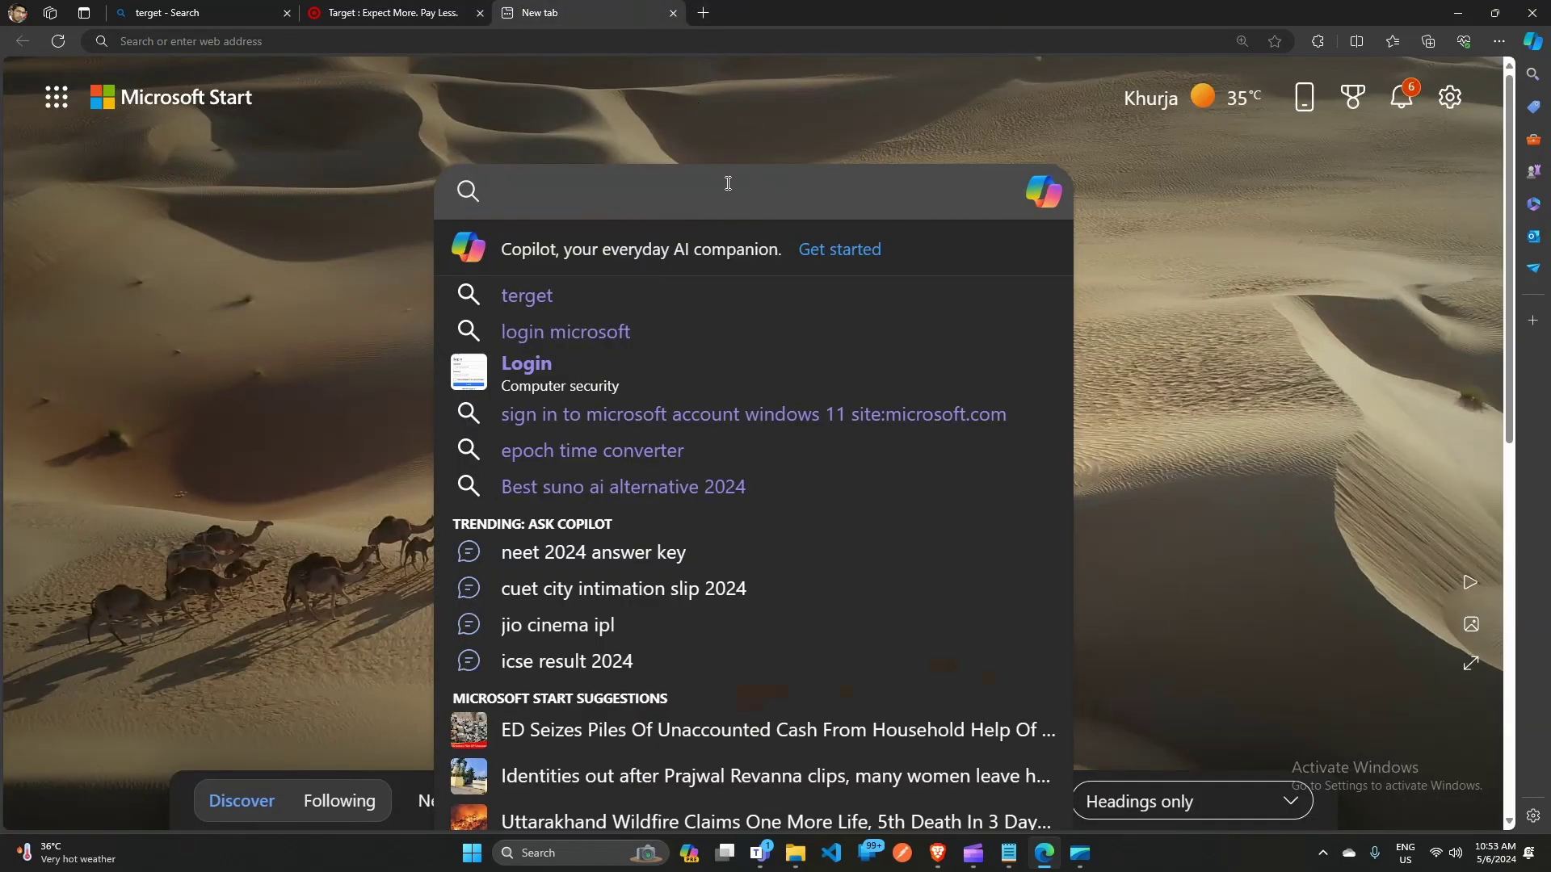
text(t)
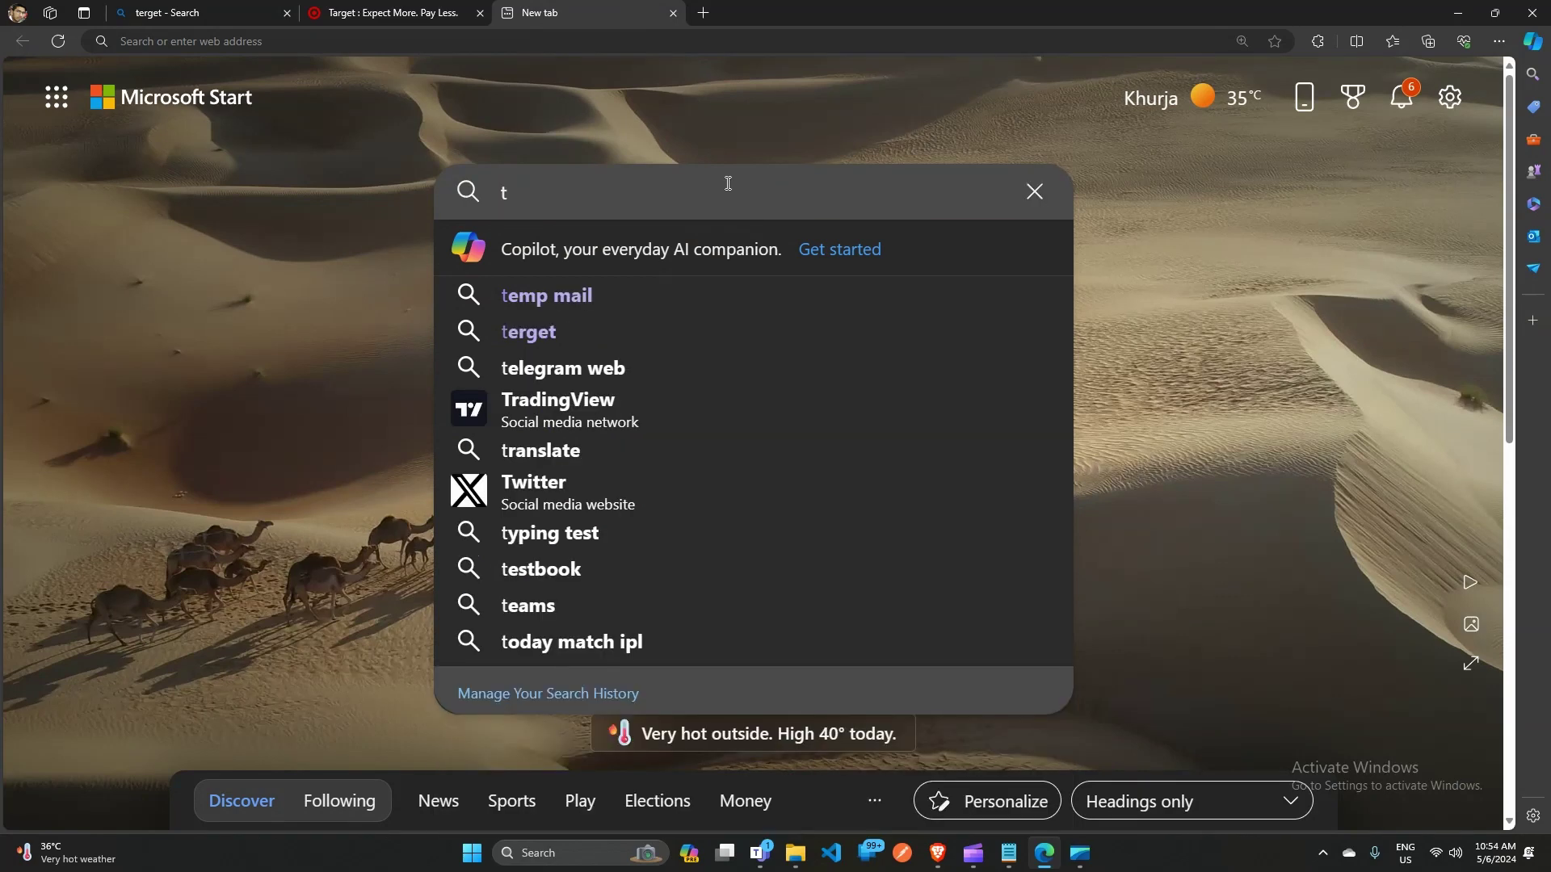
text(arget c)
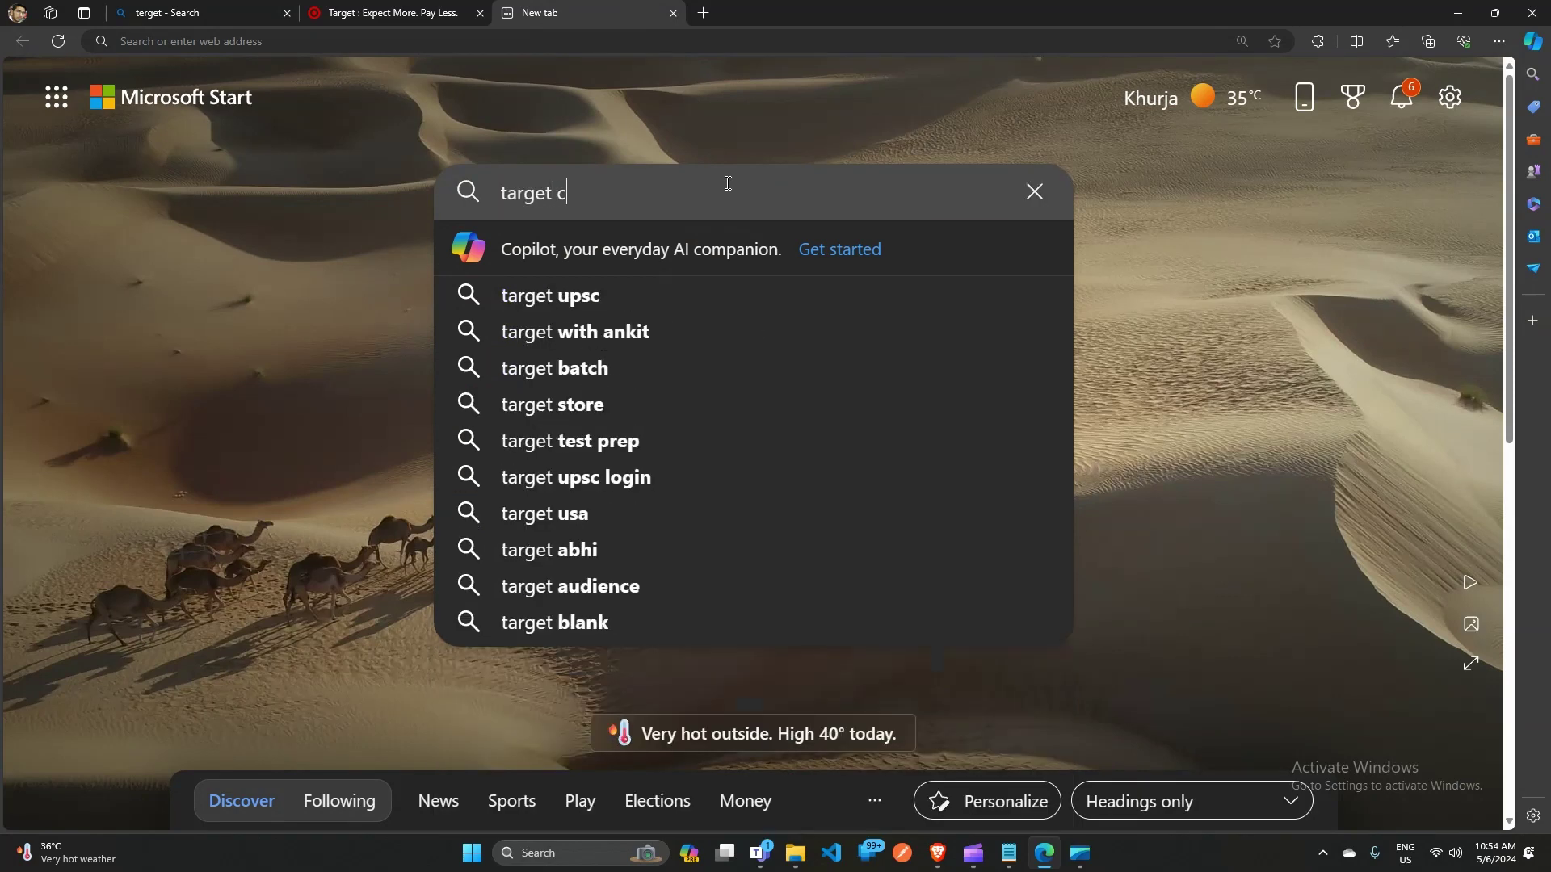
text(ustomer )
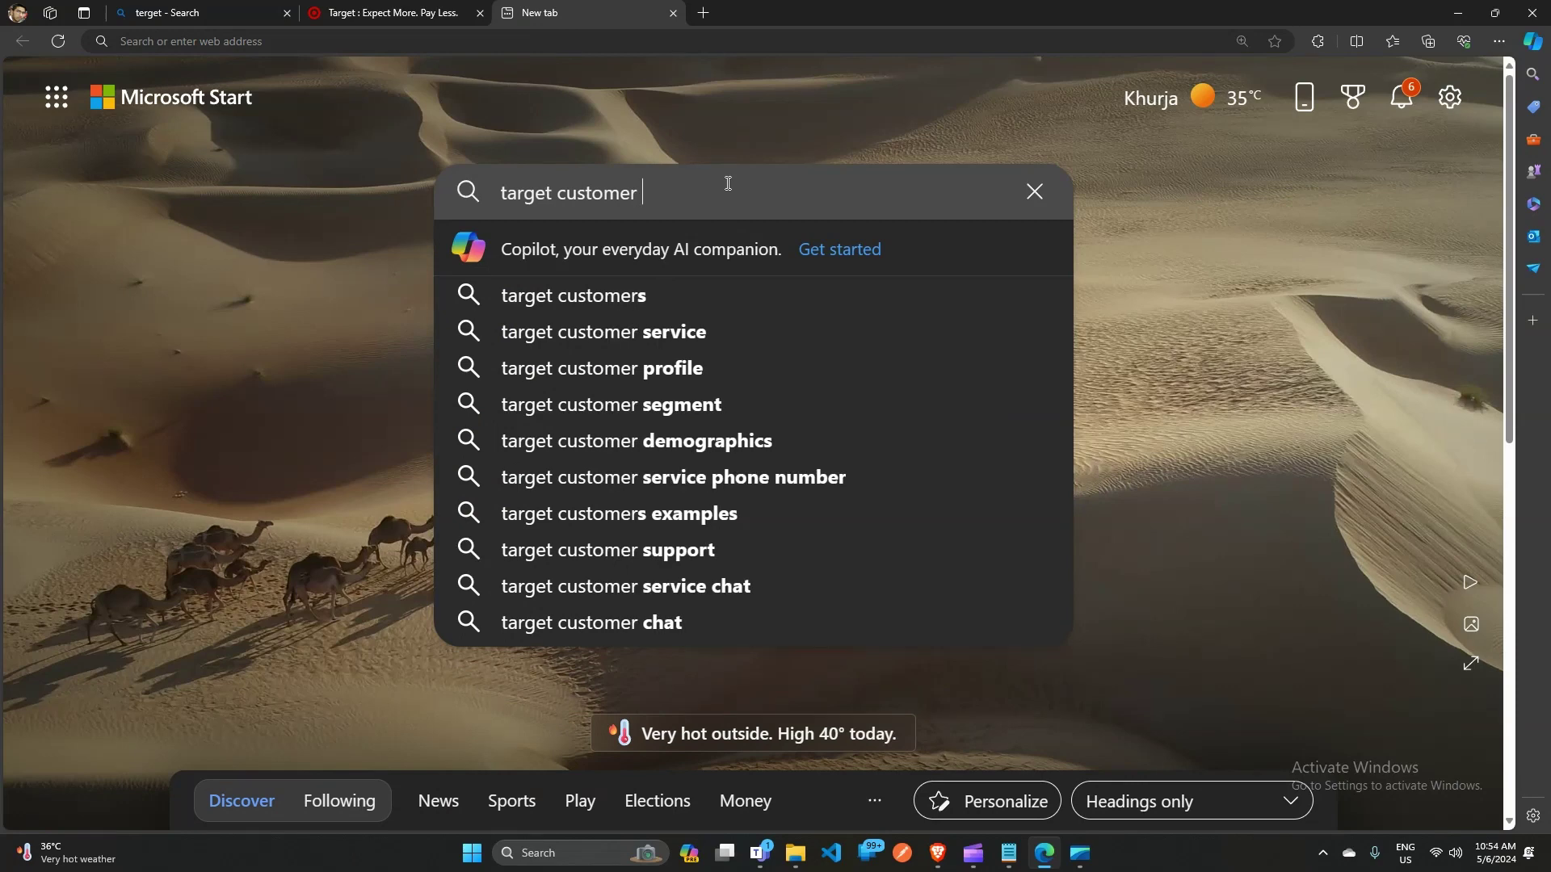
text(support)
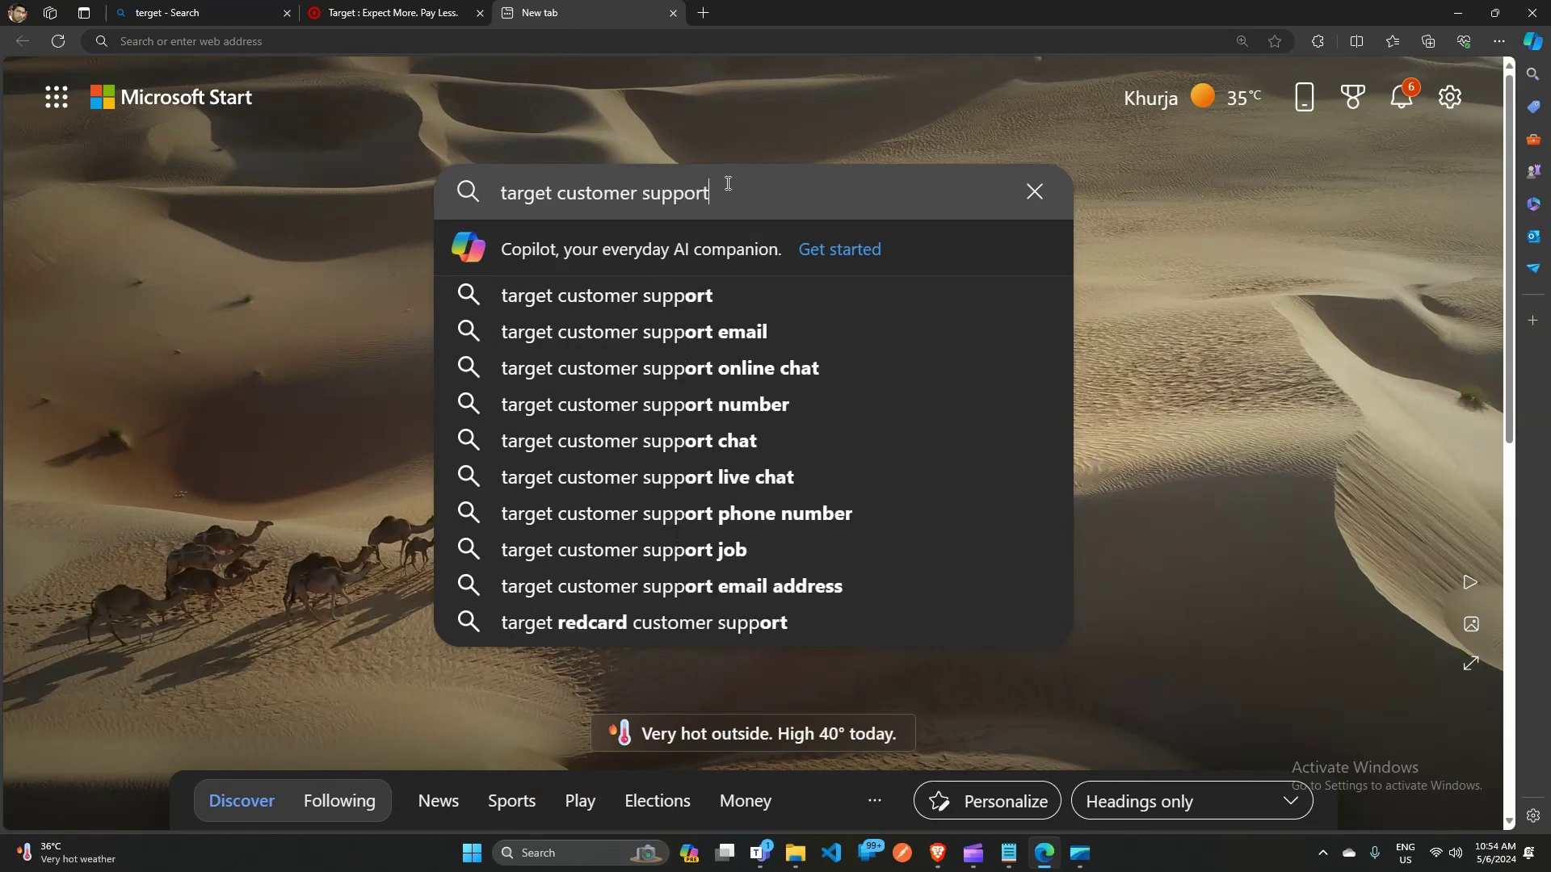
key(Return)
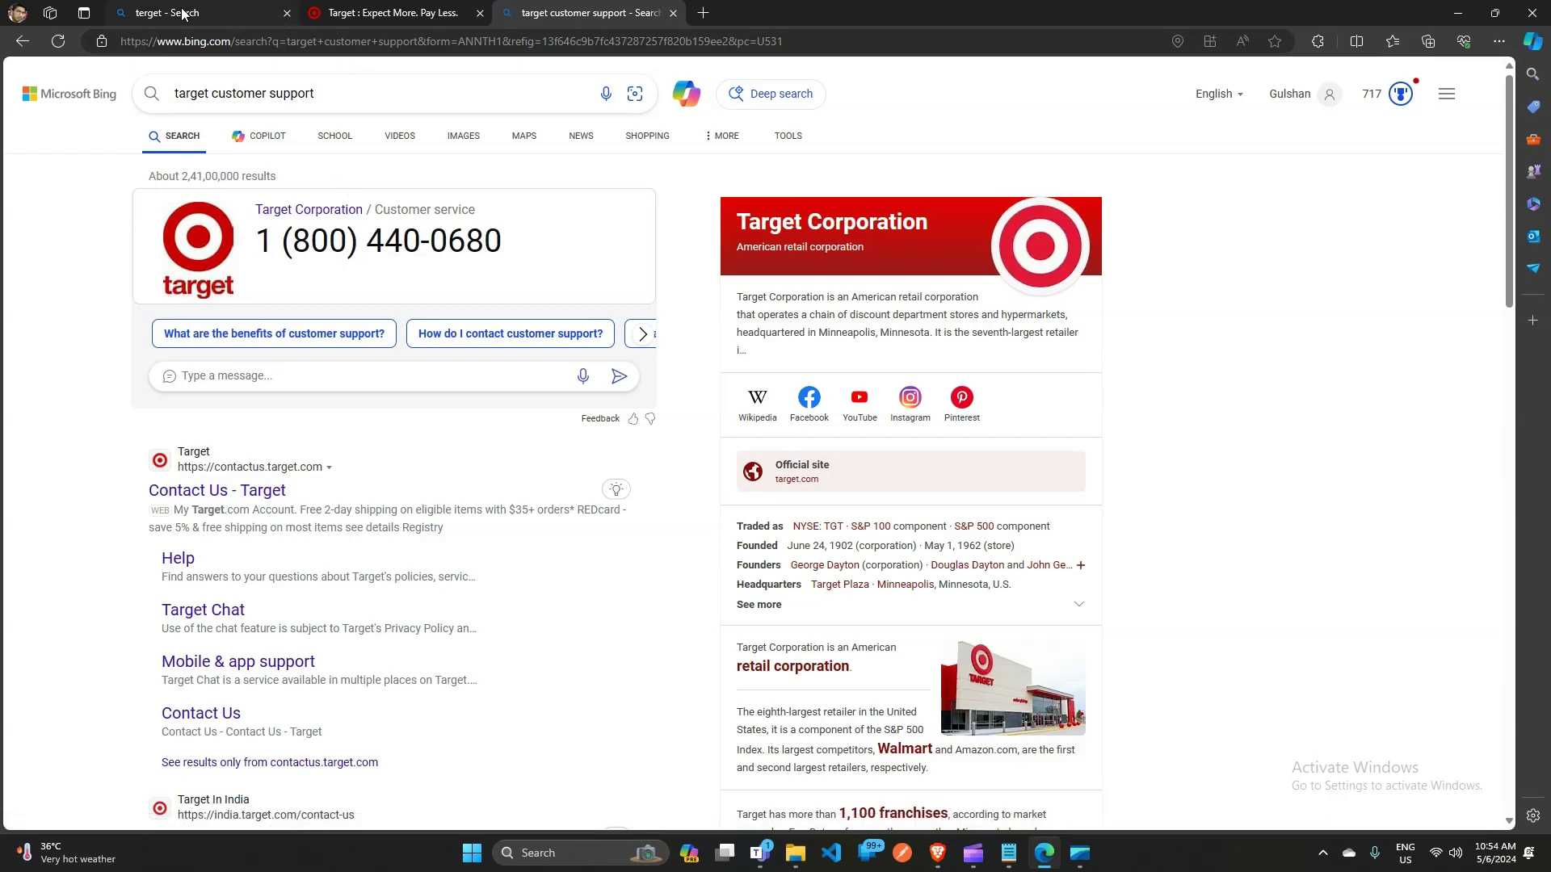
Switch back to the 'Target : Expect More. Pay Less.' tab
click(351, 15)
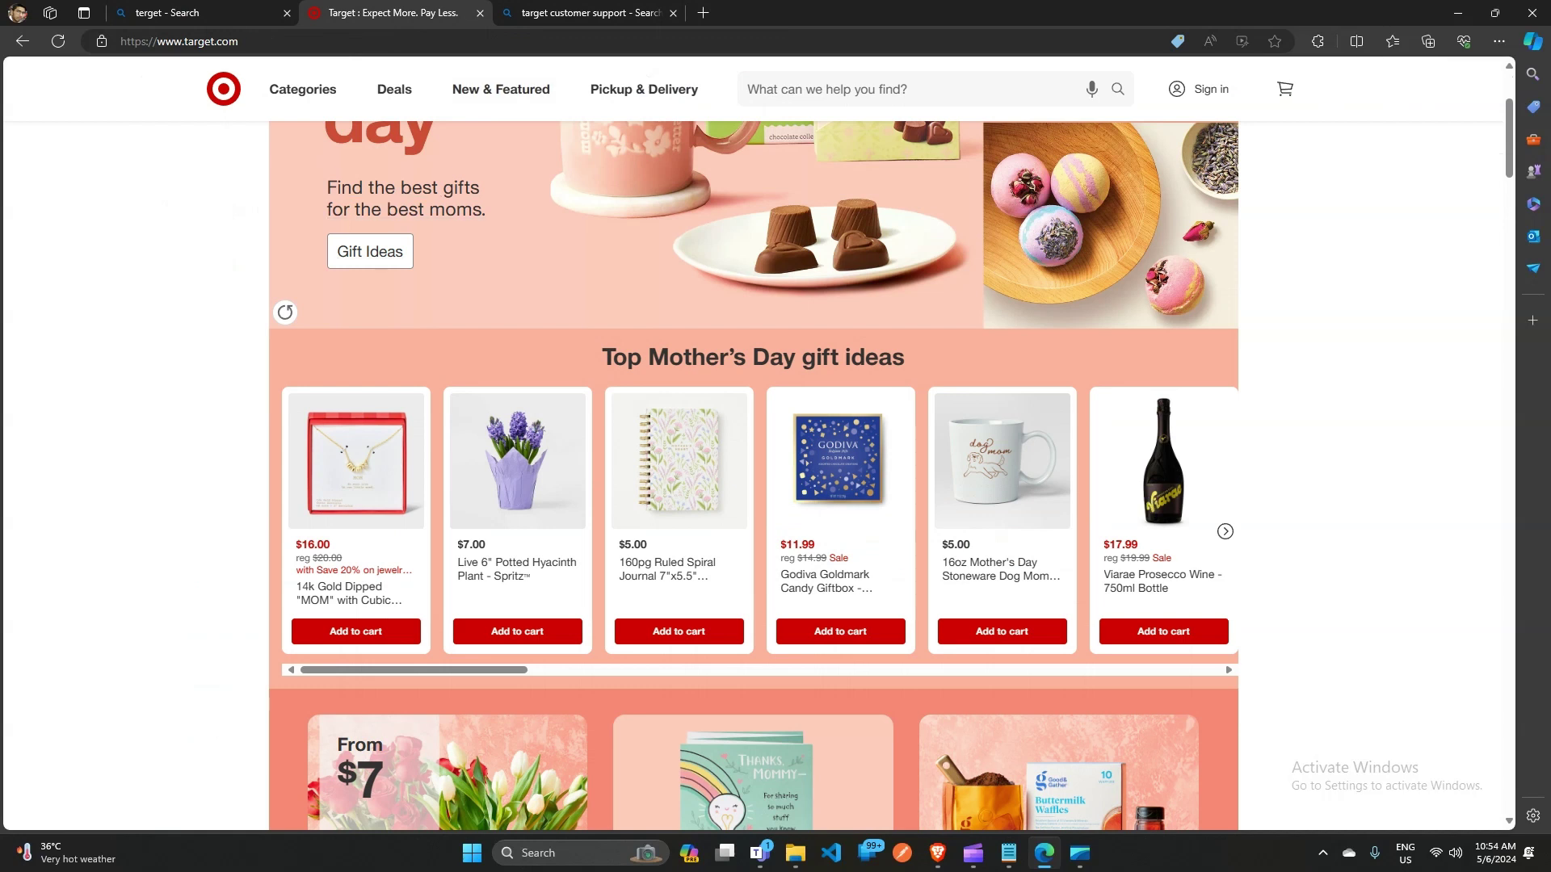